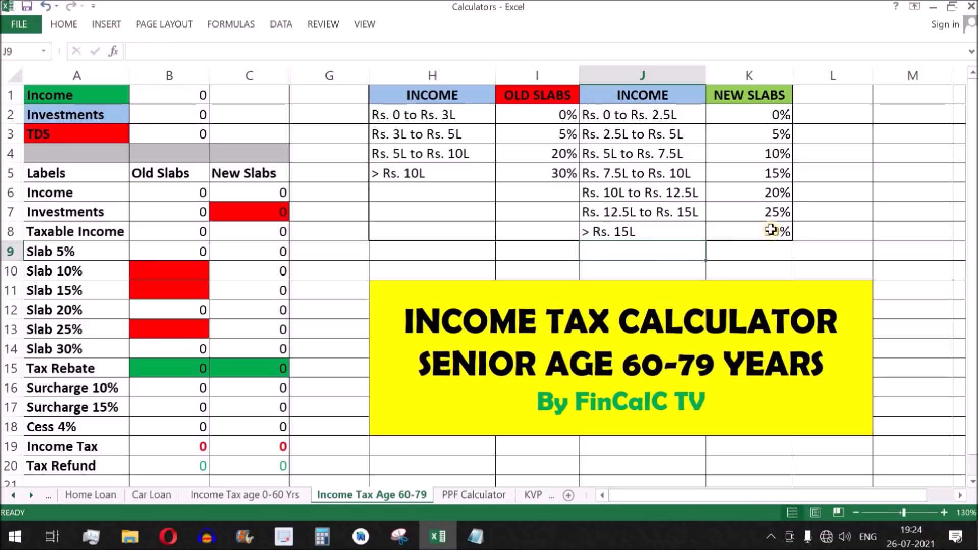
Review the old and new slab rates, the Tax Rebate row and the Investments entry on the Income Tax Age 60-79 sheet.
{"action": "left_click", "coordinate": [749, 231]}
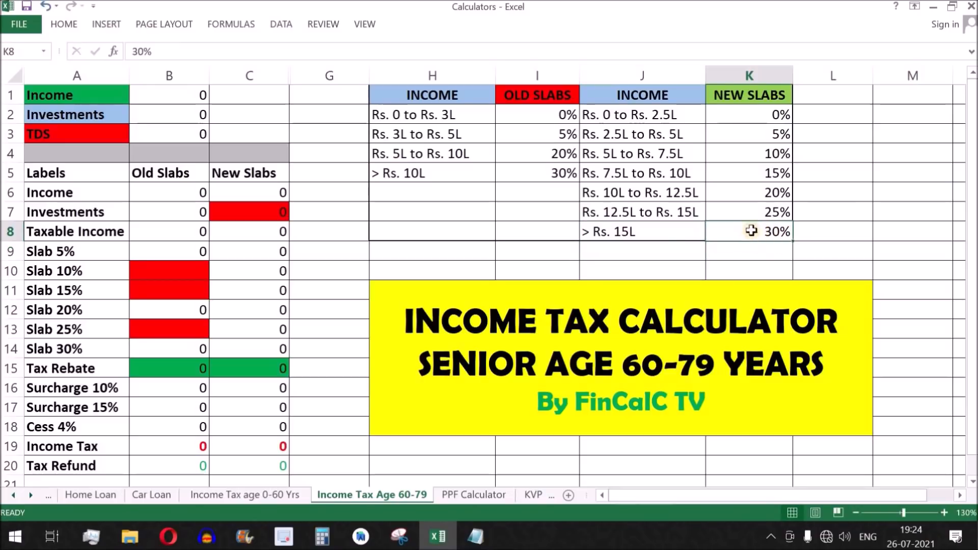
{"action": "left_click", "coordinate": [196, 96]}
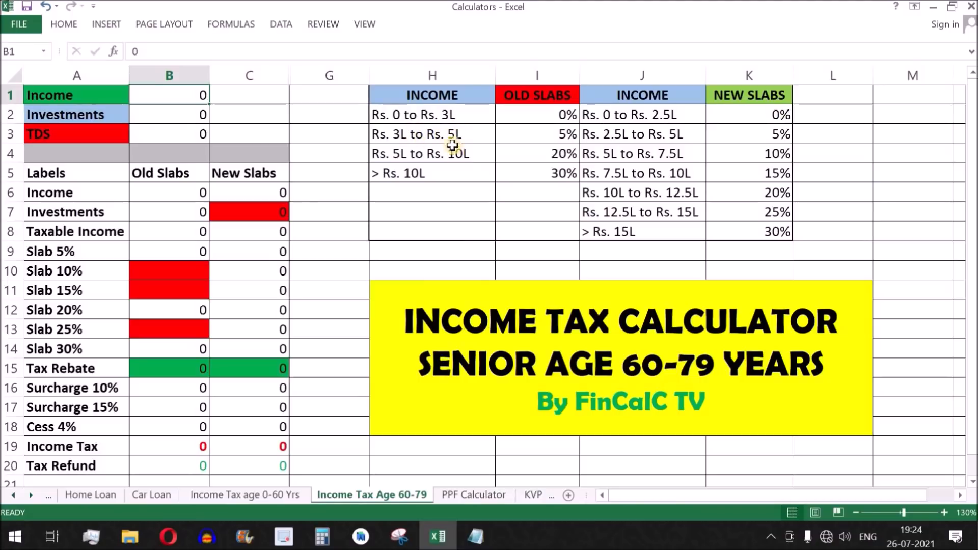
{"action": "left_click_drag", "start_coordinate": [432, 135], "coordinate": [539, 134]}
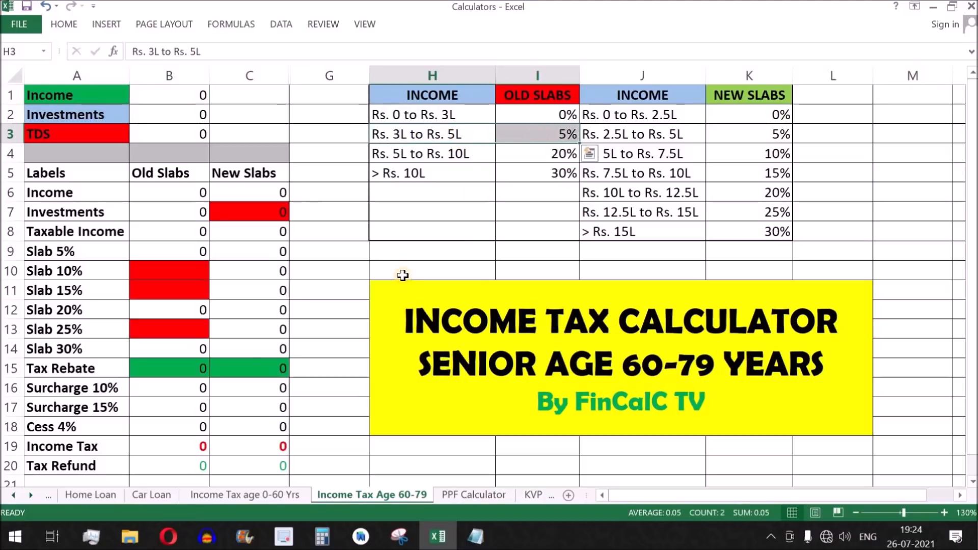
{"action": "left_click", "coordinate": [95, 370]}
{"action": "left_click_drag", "start_coordinate": [95, 368], "coordinate": [259, 363]}
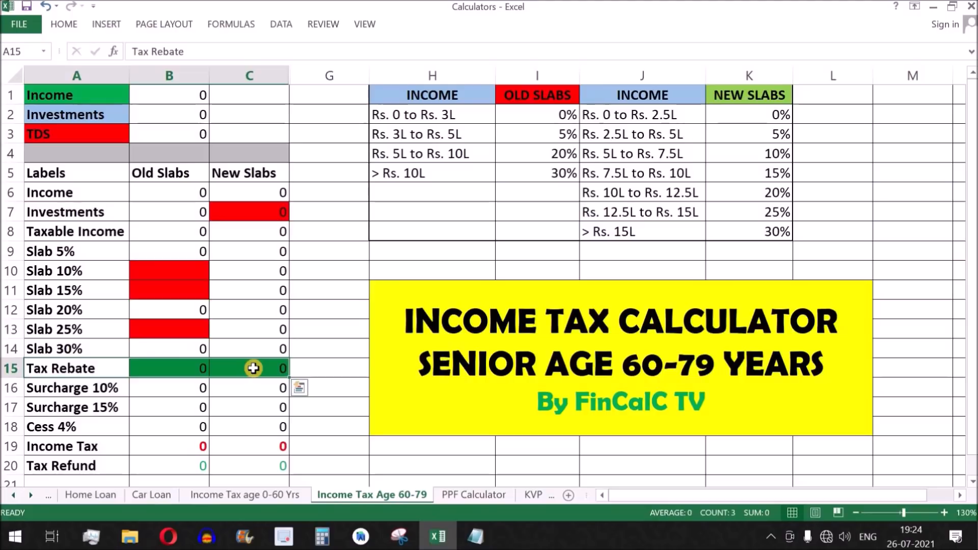
{"action": "left_click", "coordinate": [105, 116]}
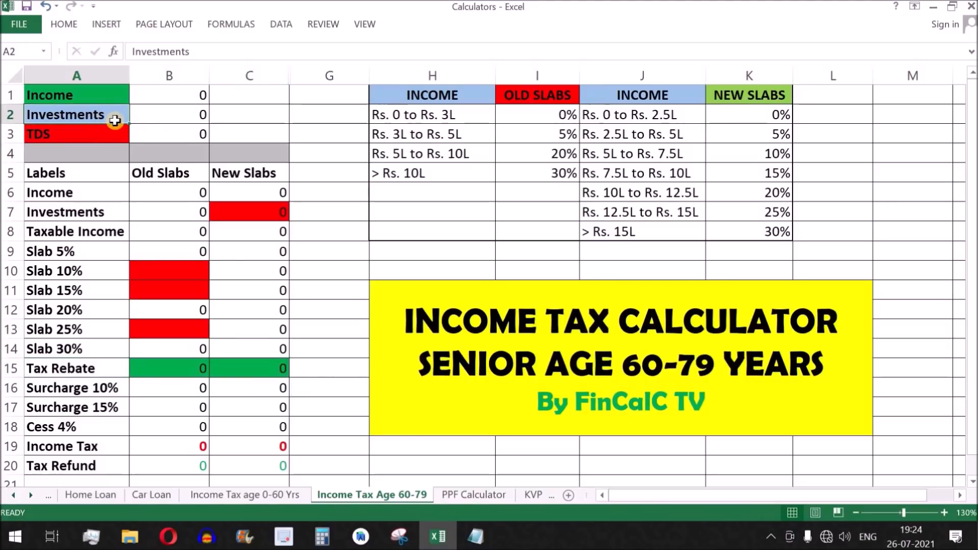
{"action": "left_click", "coordinate": [189, 116]}
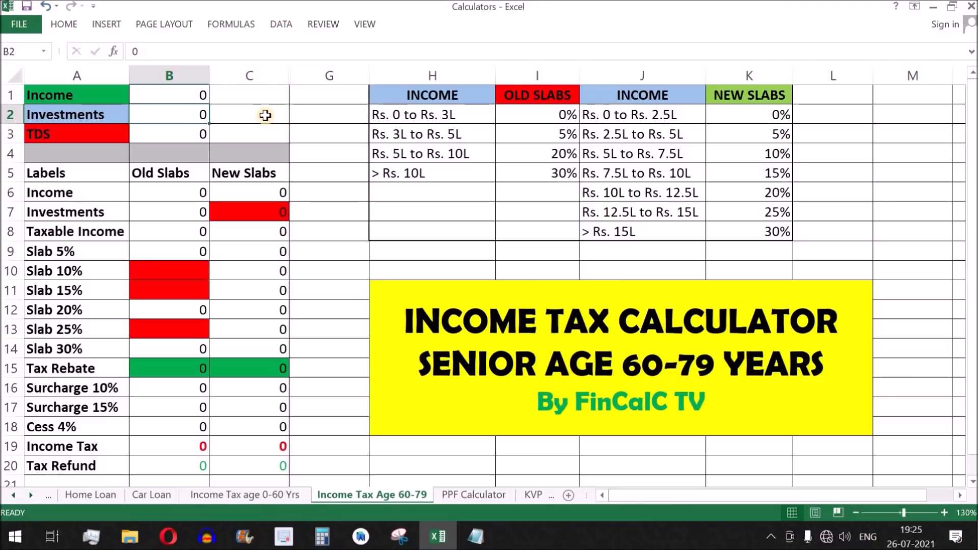
Switch to the Notepad investment options and examine the Standard Deduction and Section 80C lines.
{"action": "left_click", "coordinate": [475, 536]}
{"action": "left_click_drag", "start_coordinate": [517, 127], "coordinate": [837, 154]}
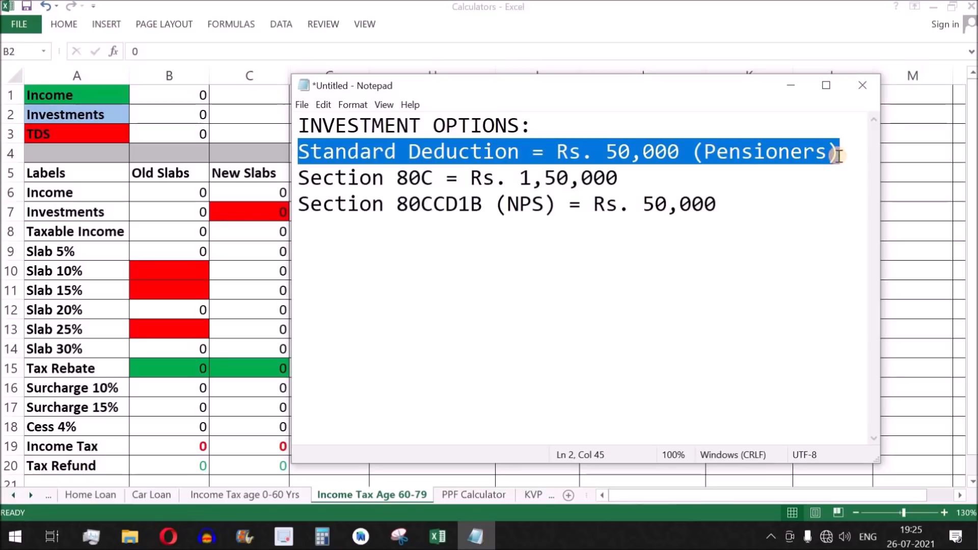
{"action": "left_click_drag", "start_coordinate": [301, 180], "coordinate": [649, 187]}
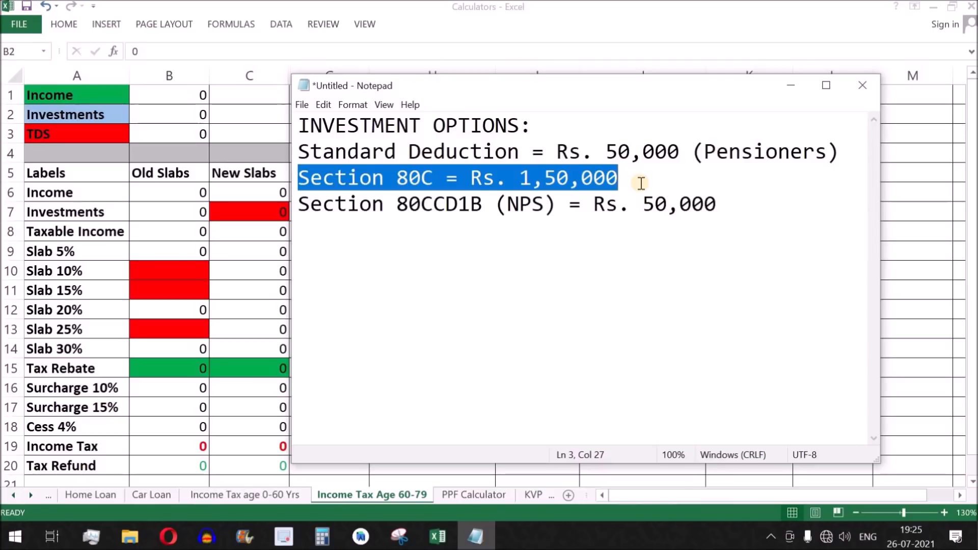
{"action": "left_click", "coordinate": [630, 178]}
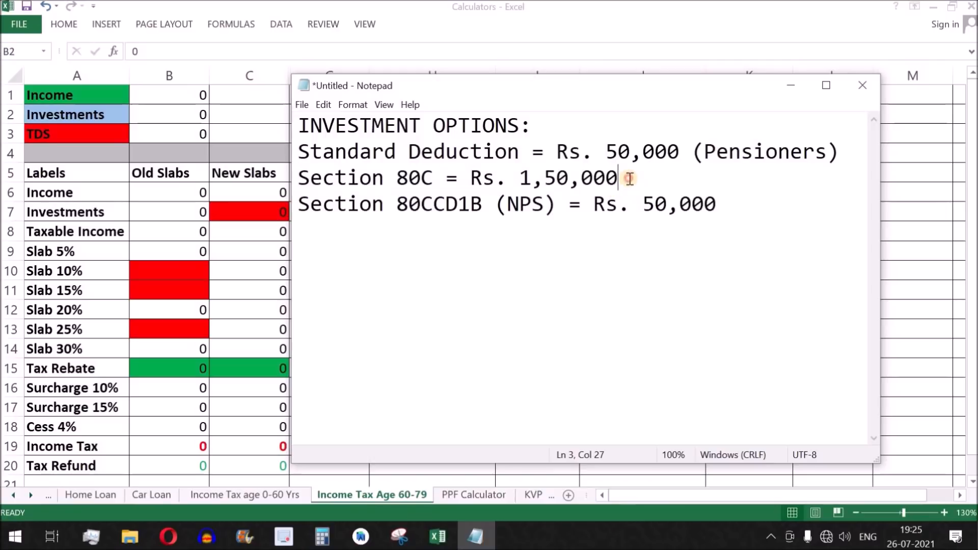
{"action": "left_click_drag", "start_coordinate": [630, 175], "coordinate": [518, 177]}
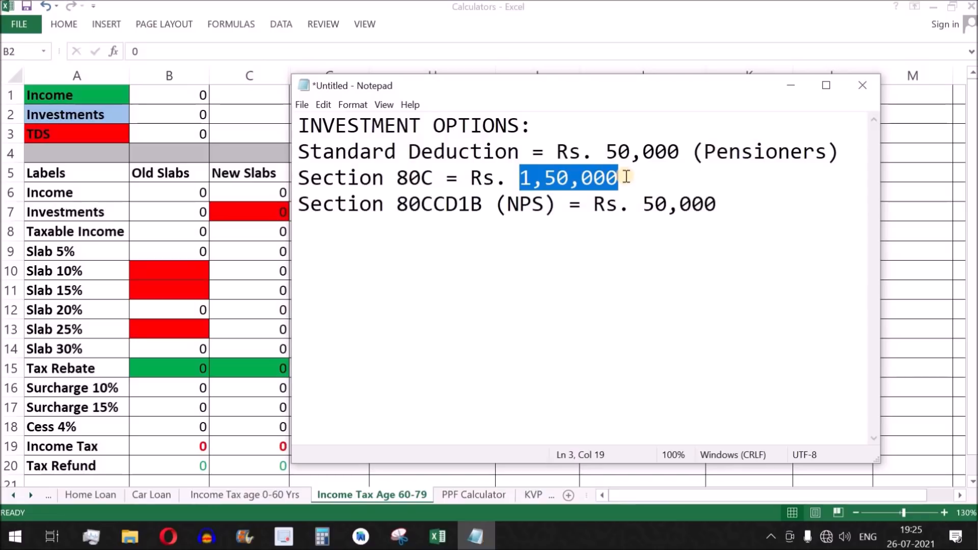
{"action": "left_click_drag", "start_coordinate": [631, 178], "coordinate": [298, 178]}
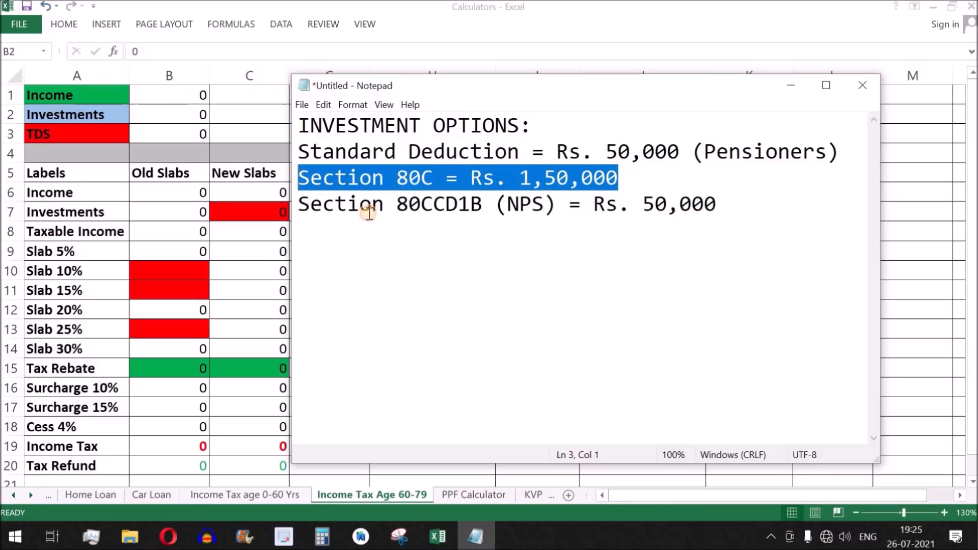
{"action": "key", "text": "Right"}
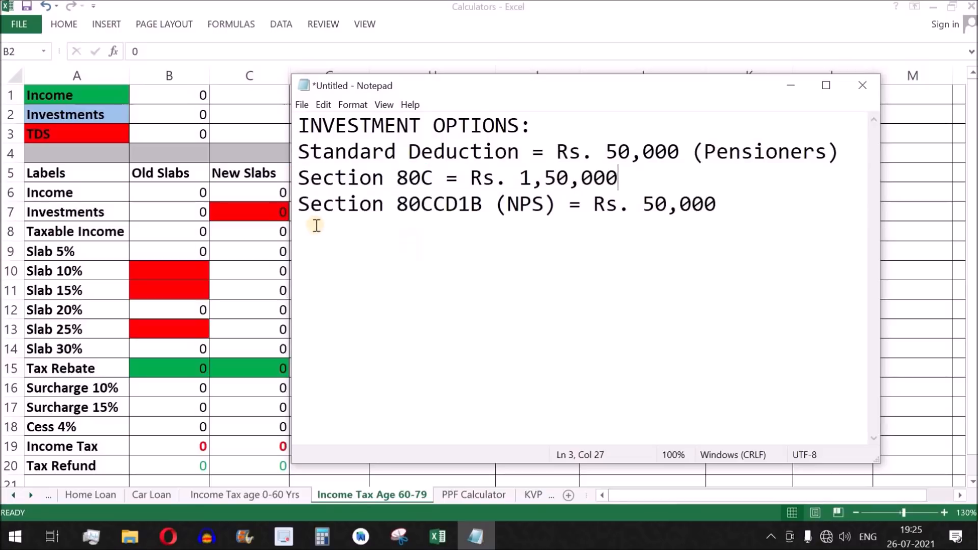
Examine the Section 80CCD1B (NPS) line and its deduction limit in the notes.
{"action": "left_click_drag", "start_coordinate": [298, 204], "coordinate": [556, 204]}
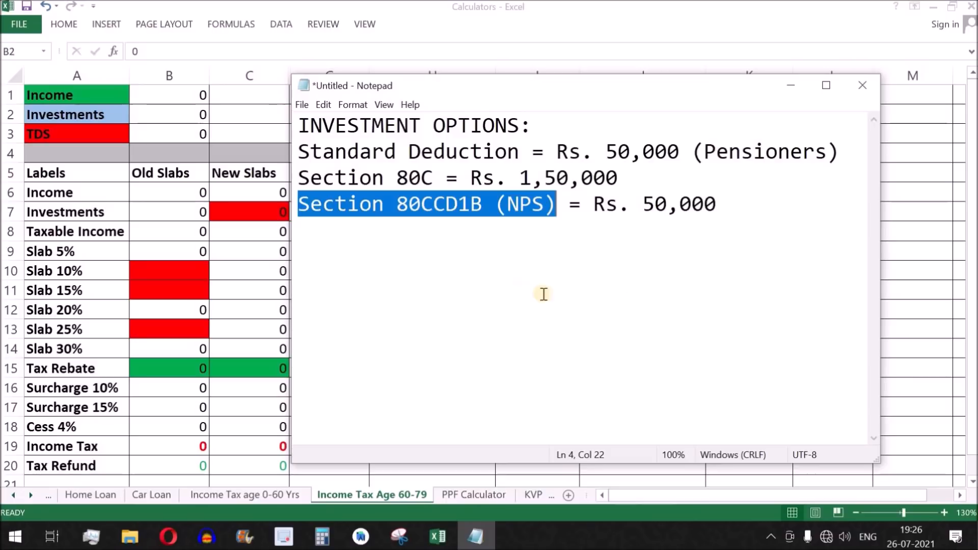
{"action": "left_click_drag", "start_coordinate": [716, 203], "coordinate": [596, 198]}
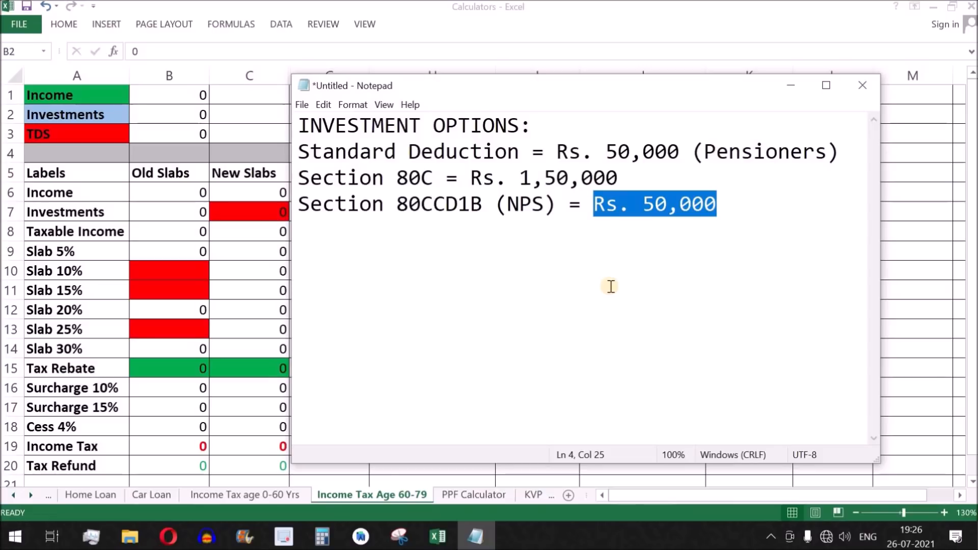
{"action": "left_click_drag", "start_coordinate": [720, 204], "coordinate": [595, 203]}
{"action": "left_click", "coordinate": [728, 204]}
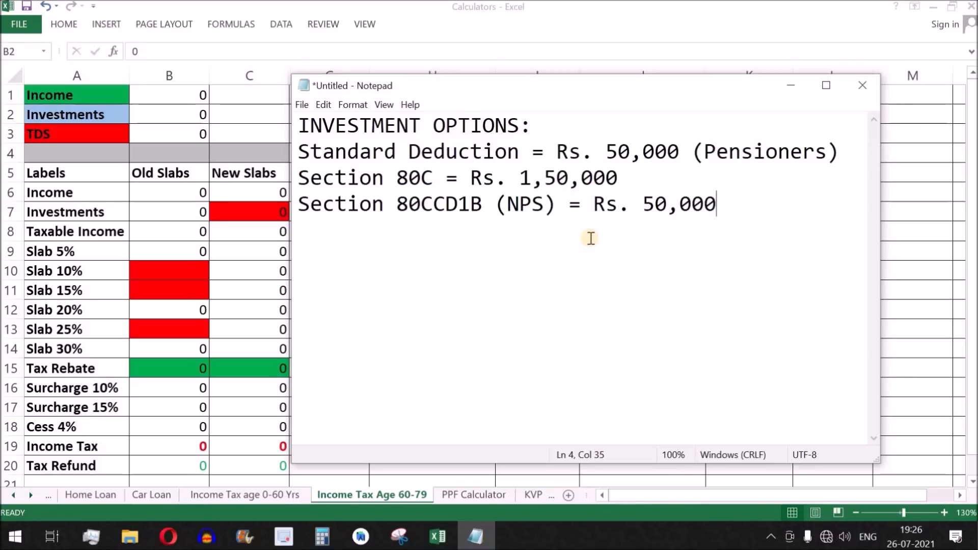
{"action": "left_click_drag", "start_coordinate": [749, 203], "coordinate": [593, 203]}
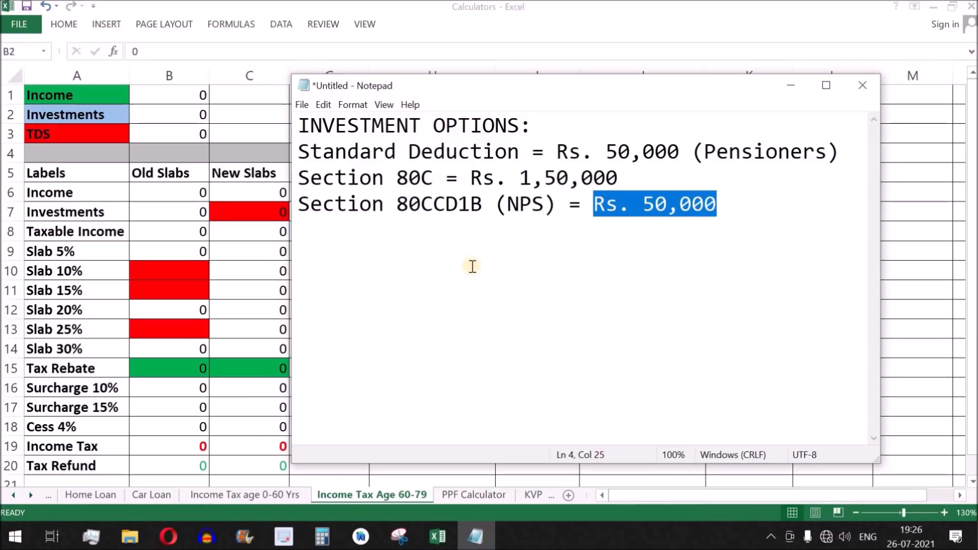
{"action": "left_click_drag", "start_coordinate": [482, 204], "coordinate": [402, 209]}
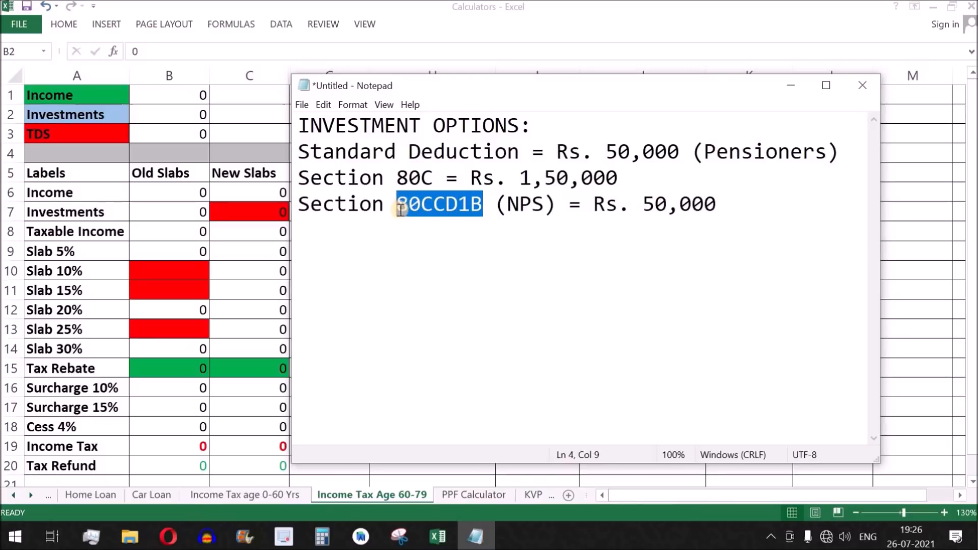
Return to the Excel calculator and set the Income in B1 to 250000.
{"action": "left_click", "coordinate": [182, 118]}
{"action": "left_click", "coordinate": [101, 116]}
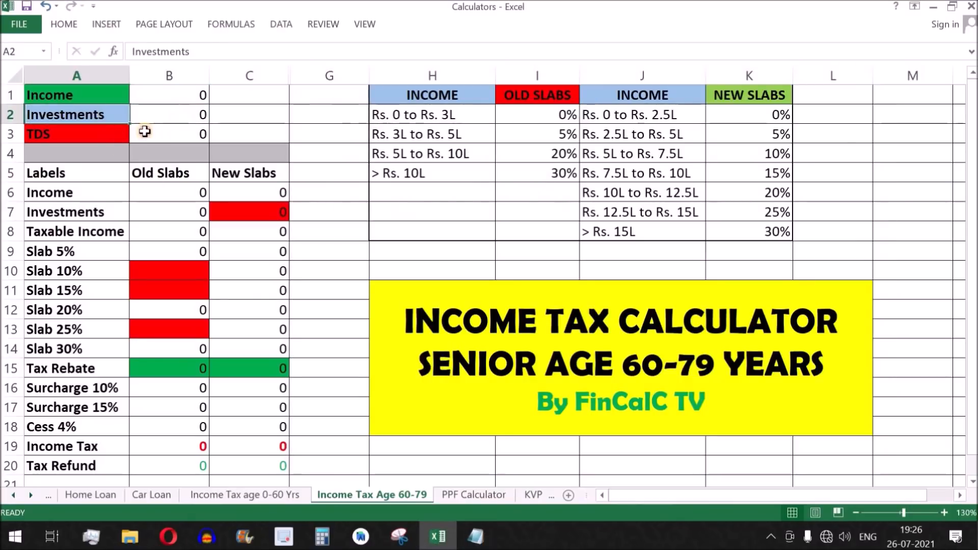
{"action": "left_click", "coordinate": [198, 109]}
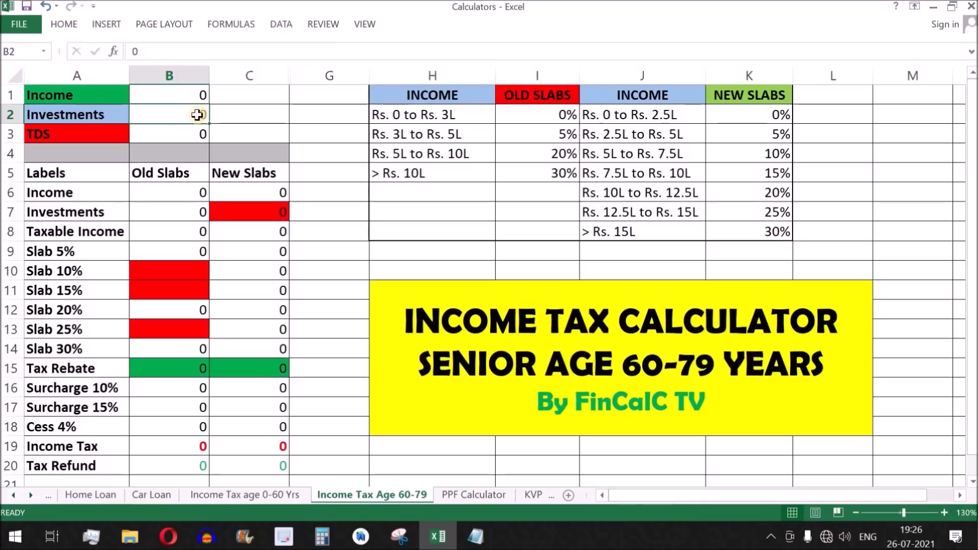
{"action": "left_click", "coordinate": [196, 134]}
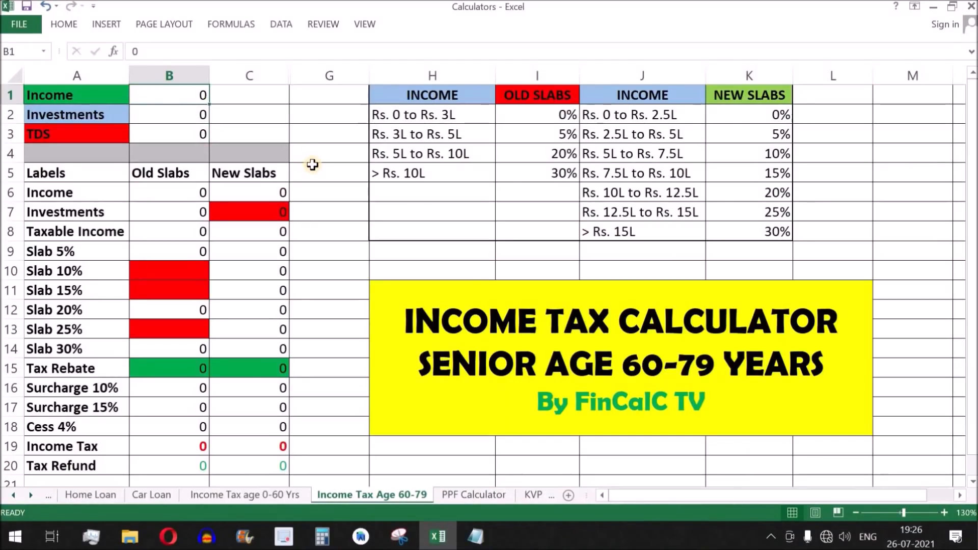
{"action": "type", "text": "2"}
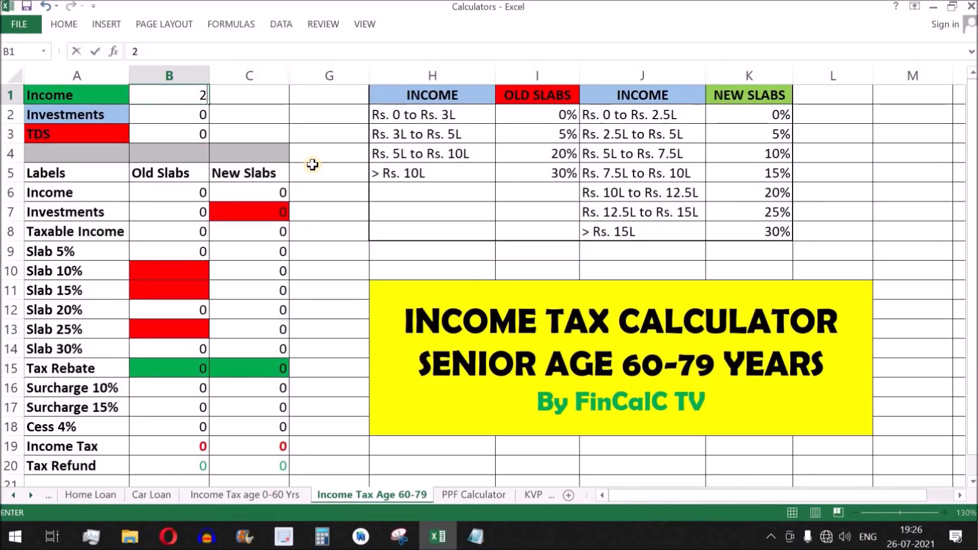
{"action": "type", "text": "50000"}
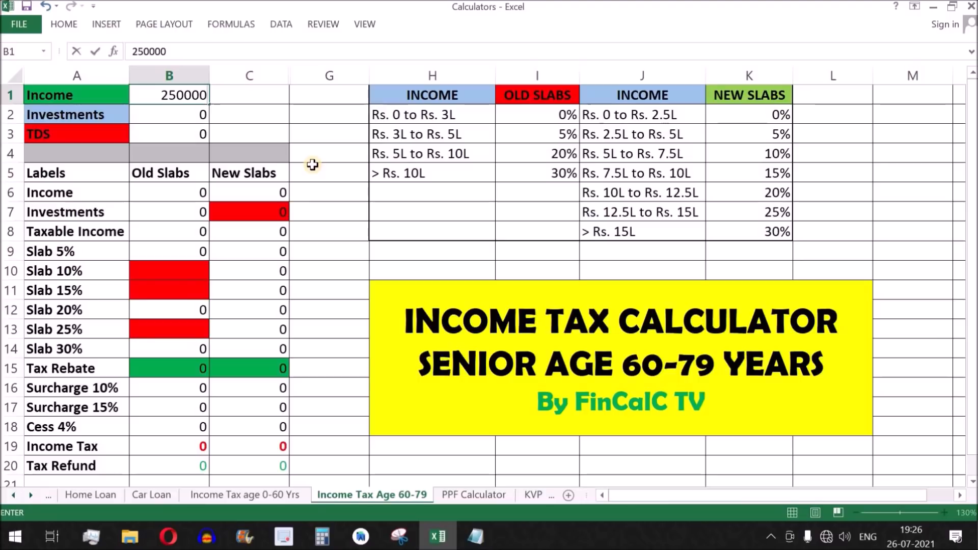
{"action": "key", "text": "Return"}
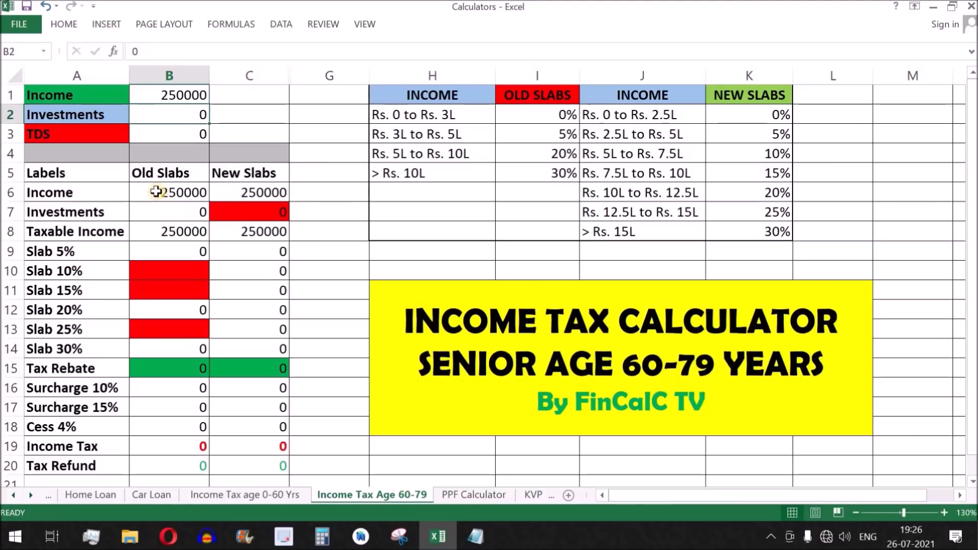
Check the Income and Investments rows under both slabs, and set the Investments amount in B2 to 50000.
{"action": "left_click", "coordinate": [156, 191]}
{"action": "left_click_drag", "start_coordinate": [123, 192], "coordinate": [247, 191]}
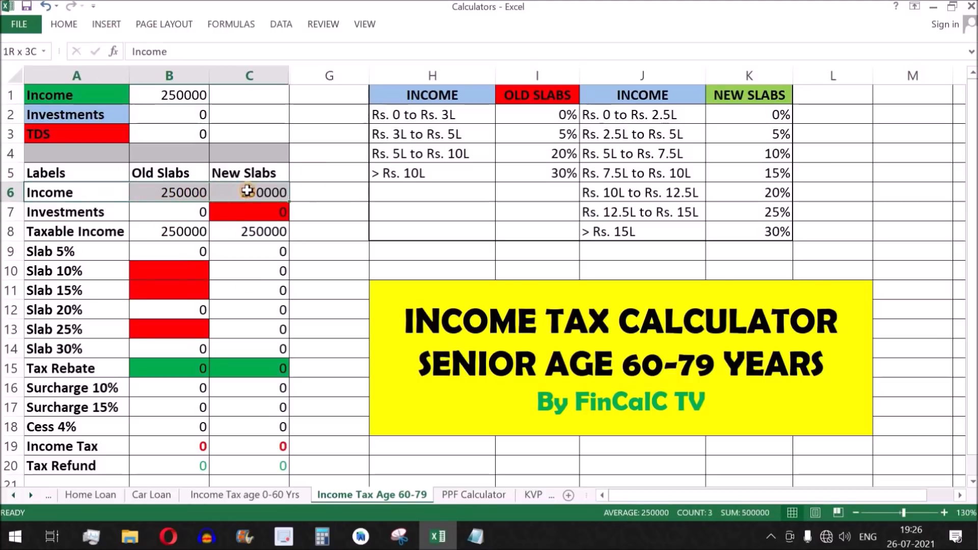
{"action": "left_click_drag", "start_coordinate": [92, 211], "coordinate": [219, 218]}
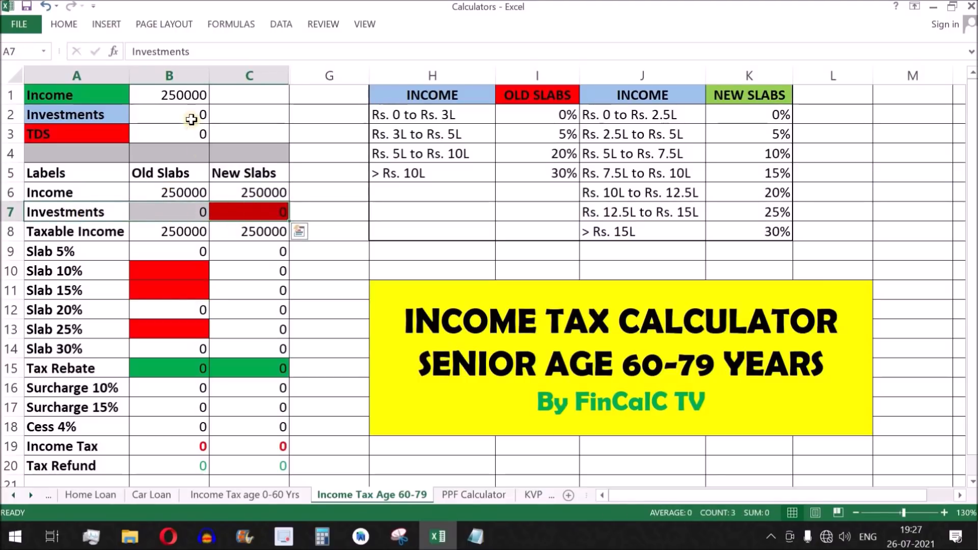
{"action": "left_click", "coordinate": [191, 119]}
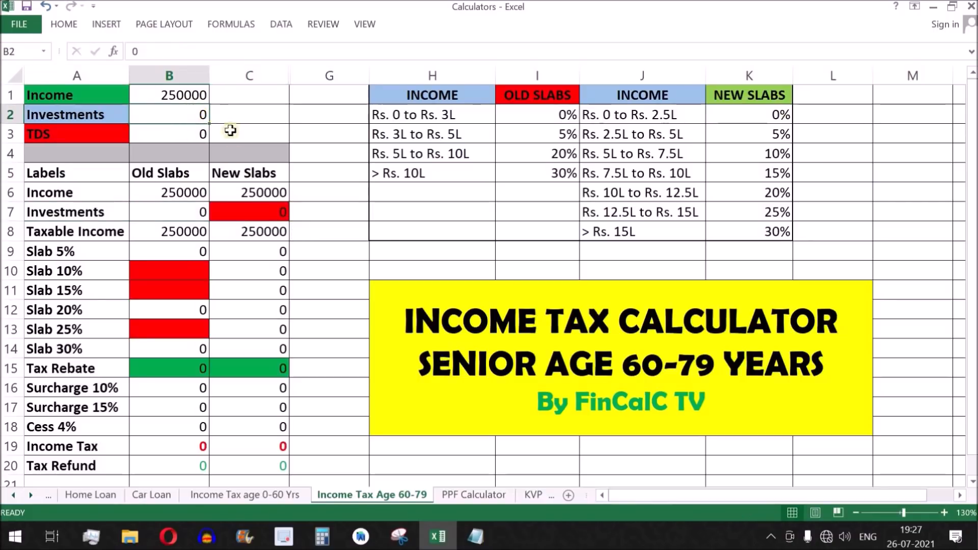
{"action": "type", "text": "5000"}
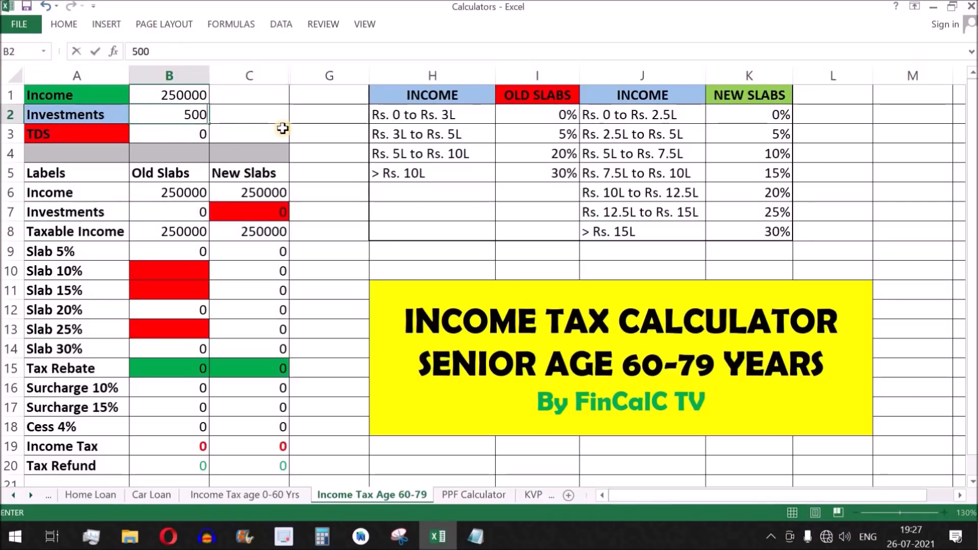
{"action": "type", "text": "0"}
{"action": "key", "text": "Return"}
Compare investments, taxable income, slab amounts and final tax under the old and new slabs, including each regime's lowest income band.
{"action": "left_click", "coordinate": [184, 114]}
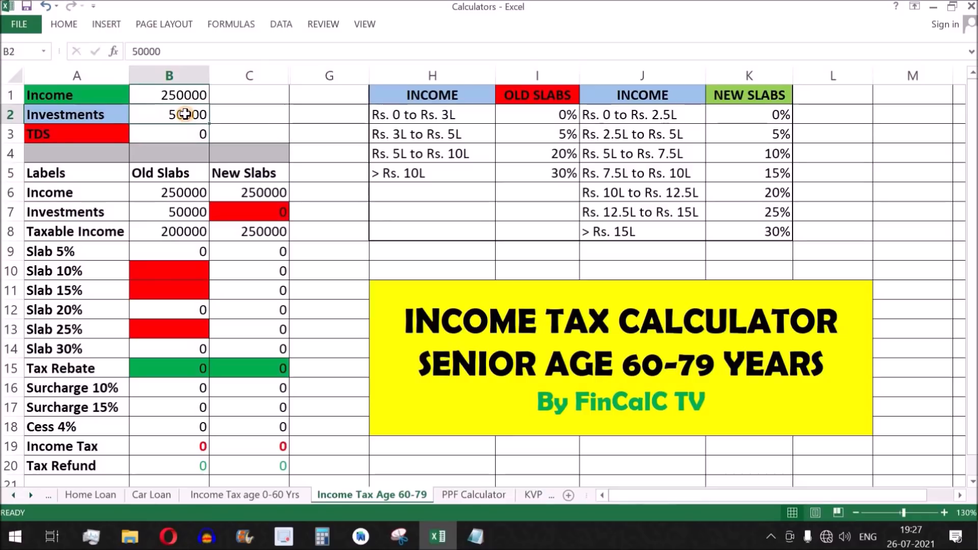
{"action": "left_click_drag", "start_coordinate": [116, 212], "coordinate": [211, 224]}
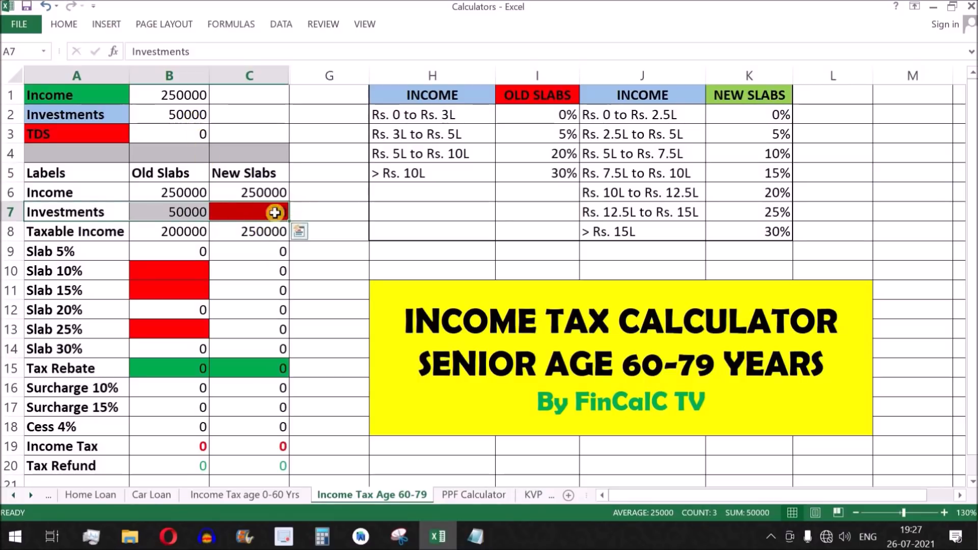
{"action": "left_click_drag", "start_coordinate": [775, 109], "coordinate": [767, 232]}
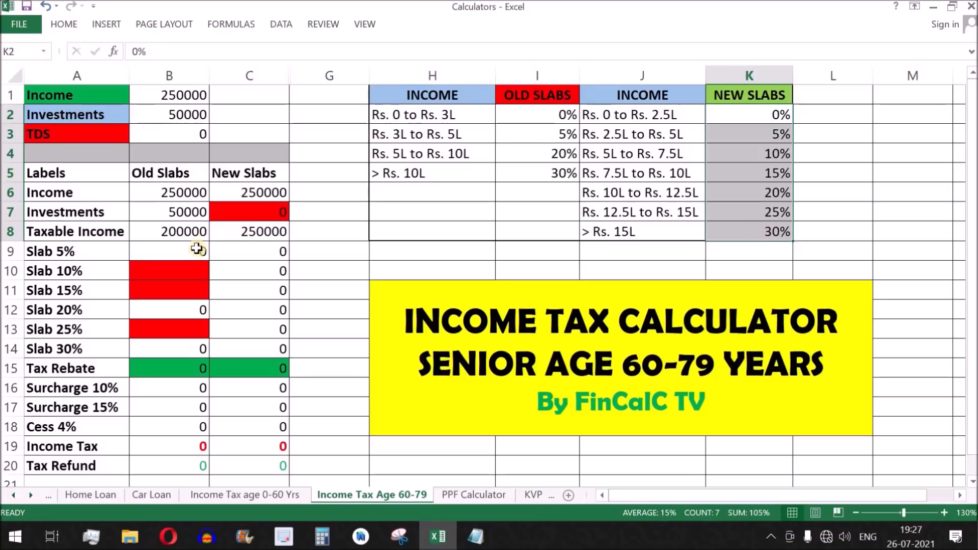
{"action": "left_click_drag", "start_coordinate": [96, 114], "coordinate": [174, 115]}
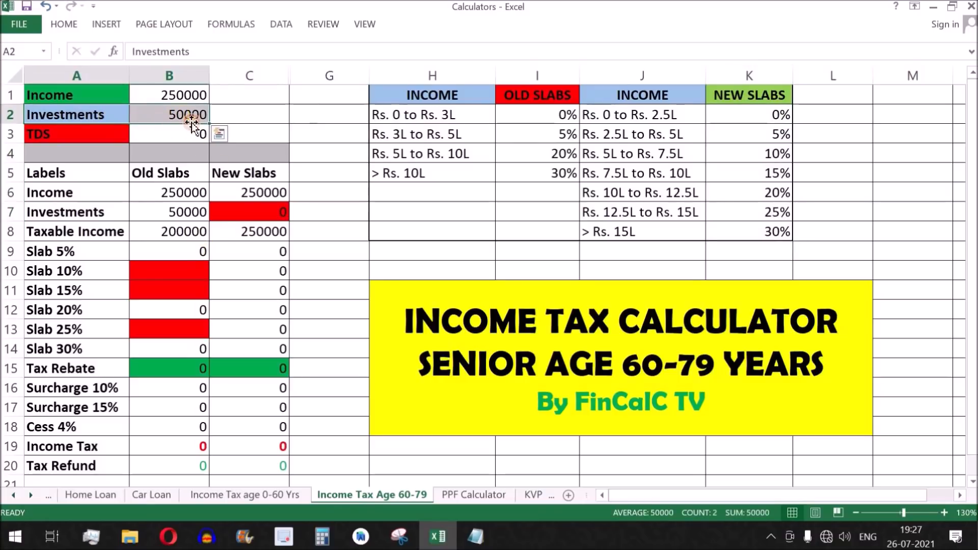
{"action": "left_click_drag", "start_coordinate": [187, 182], "coordinate": [197, 460]}
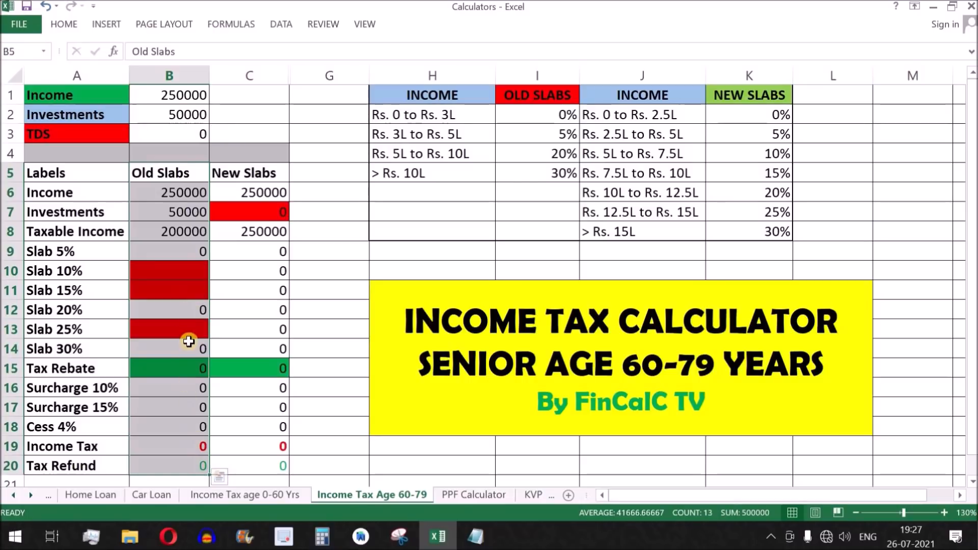
{"action": "left_click", "coordinate": [178, 235]}
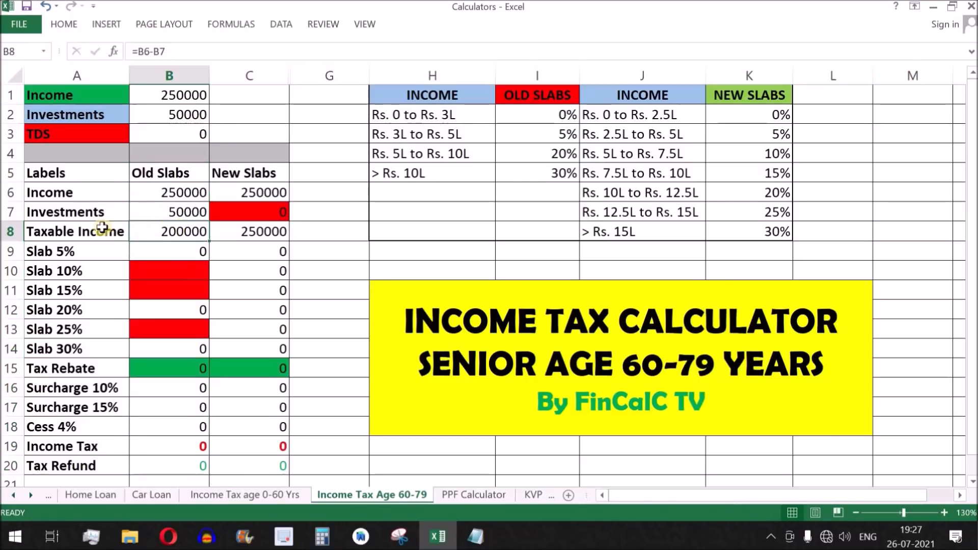
{"action": "left_click_drag", "start_coordinate": [65, 232], "coordinate": [257, 244]}
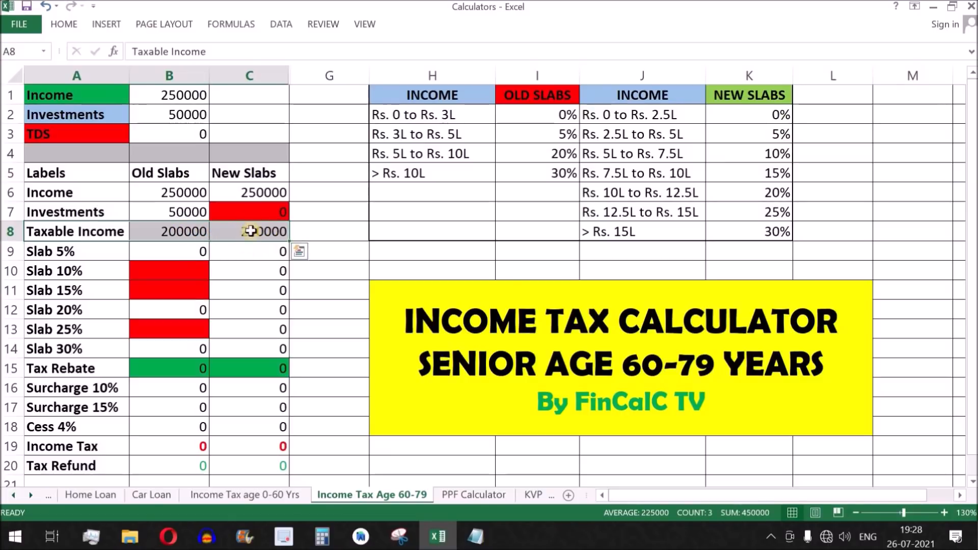
{"action": "left_click_drag", "start_coordinate": [192, 246], "coordinate": [200, 349]}
{"action": "left_click_drag", "start_coordinate": [199, 413], "coordinate": [277, 459]}
{"action": "left_click_drag", "start_coordinate": [440, 117], "coordinate": [754, 111]}
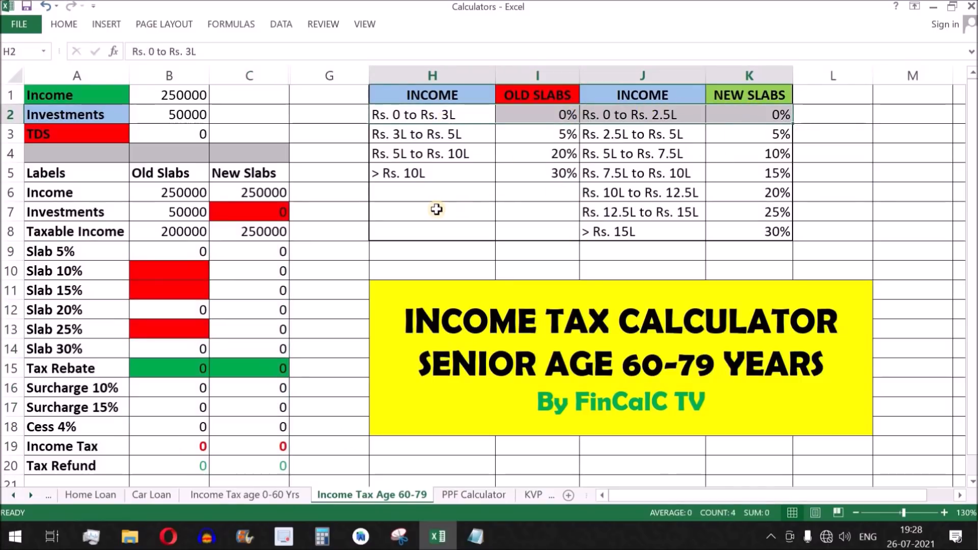
Set the Income in B1 to 400000.
{"action": "left_click", "coordinate": [175, 101]}
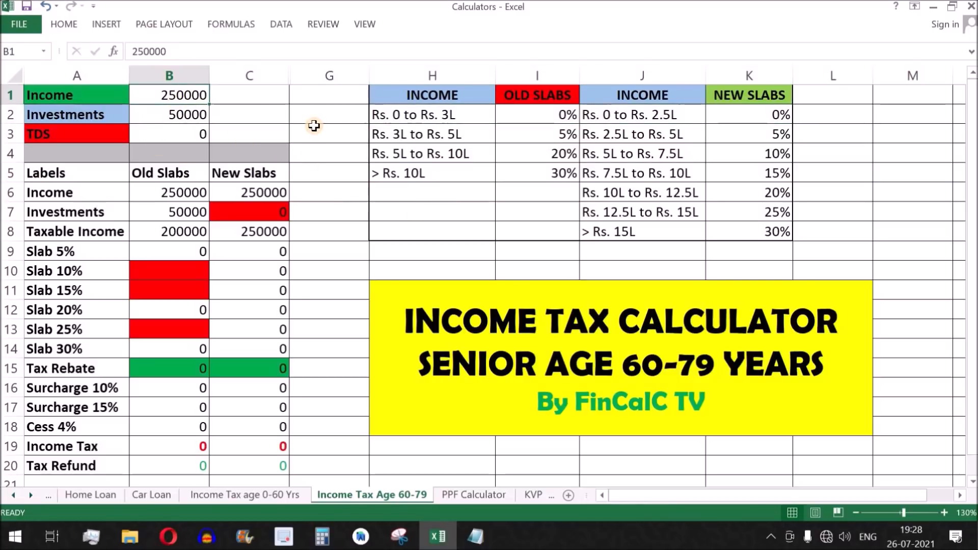
{"action": "type", "text": "40000"}
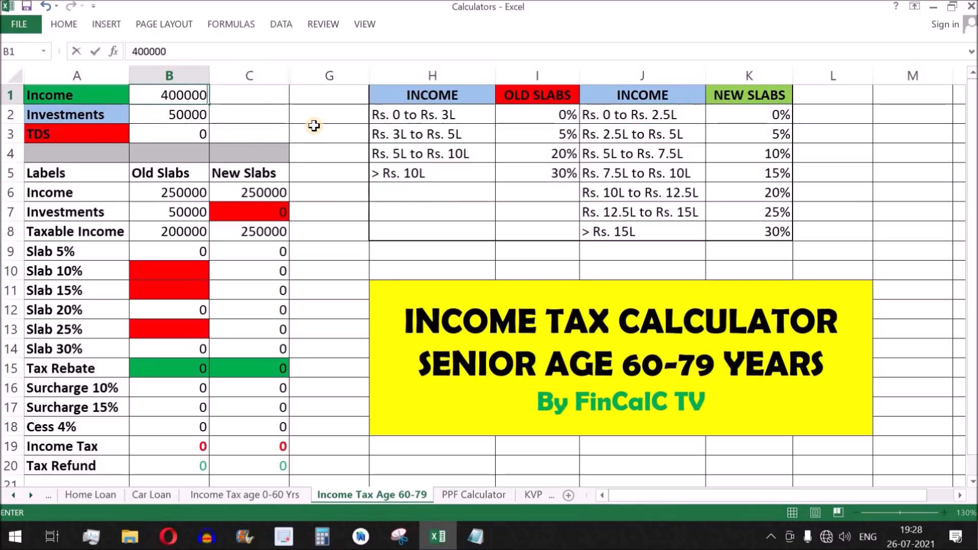
{"action": "type", "text": "0"}
{"action": "key", "text": "Return"}
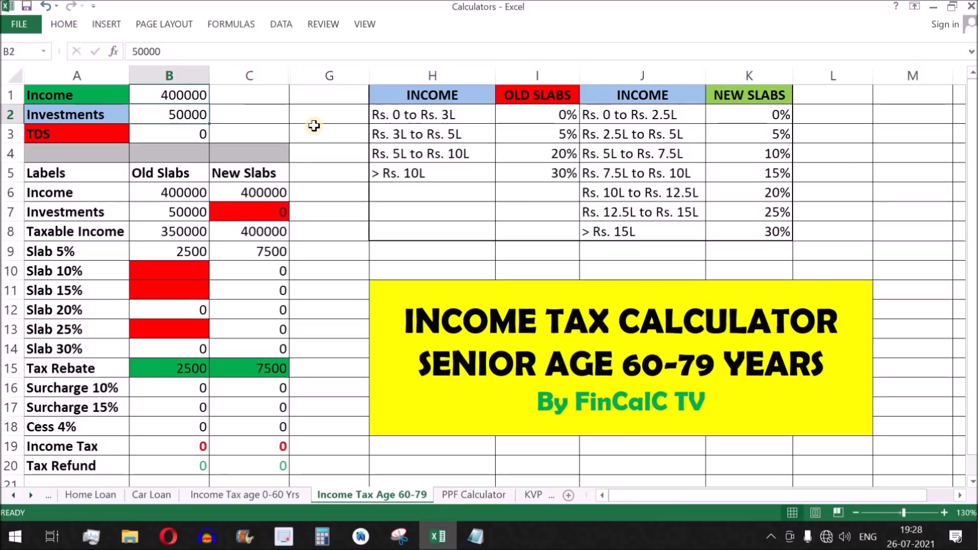
Examine the Taxable Income row under both slabs and the Slab 5% amount under the old slabs.
{"action": "left_click", "coordinate": [182, 237]}
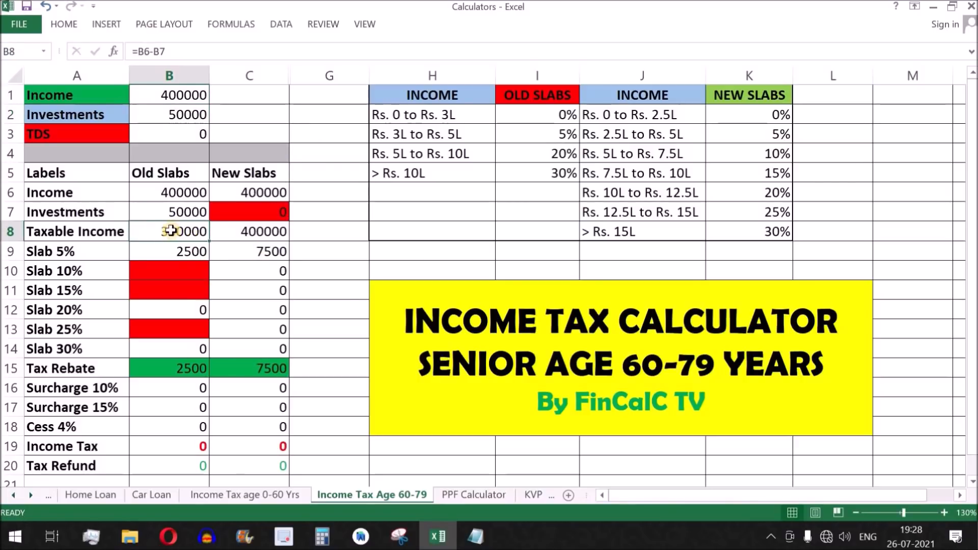
{"action": "left_click_drag", "start_coordinate": [75, 231], "coordinate": [248, 232]}
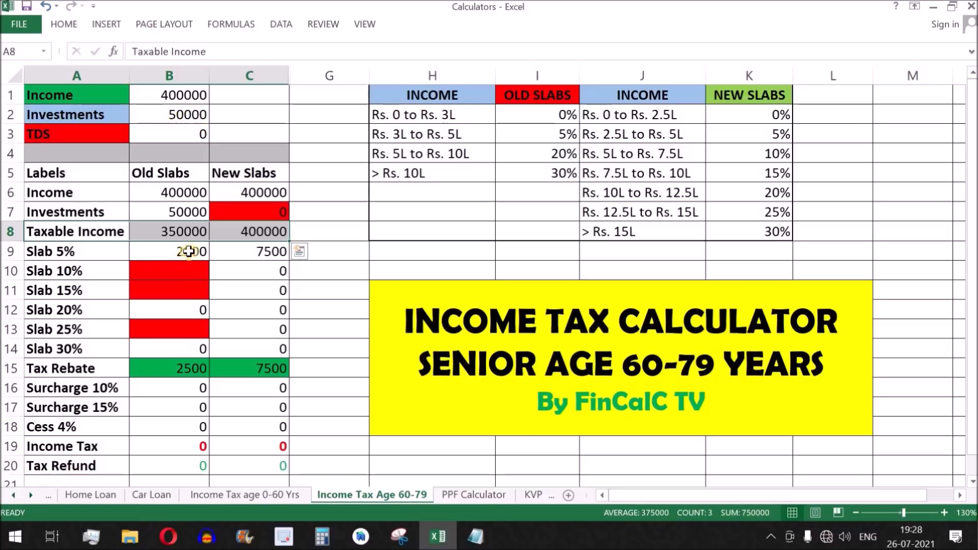
{"action": "left_click", "coordinate": [191, 254]}
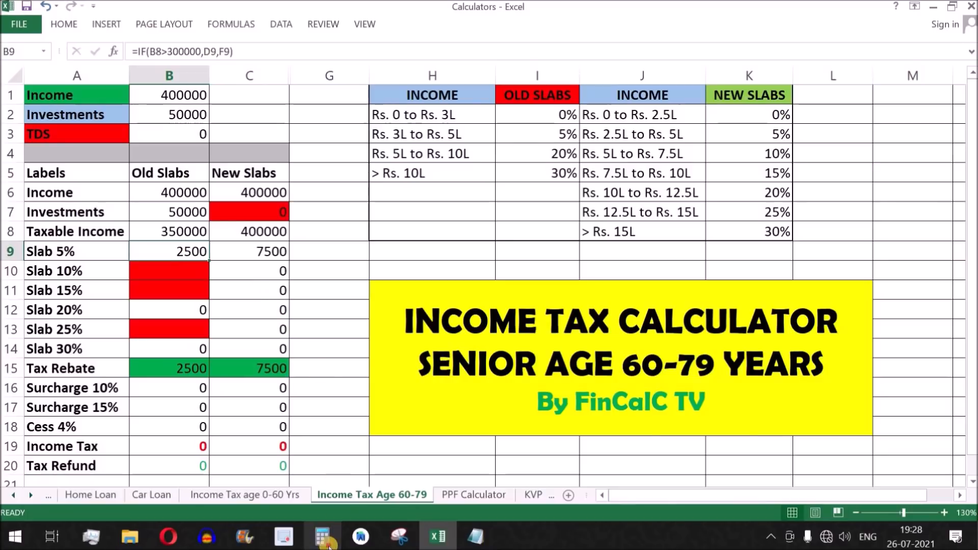
Switch to the Calculator app, clear it, and move its window lower so the top rows of the slab table are uncovered.
{"action": "left_click", "coordinate": [322, 536]}
{"action": "left_click", "coordinate": [801, 266]}
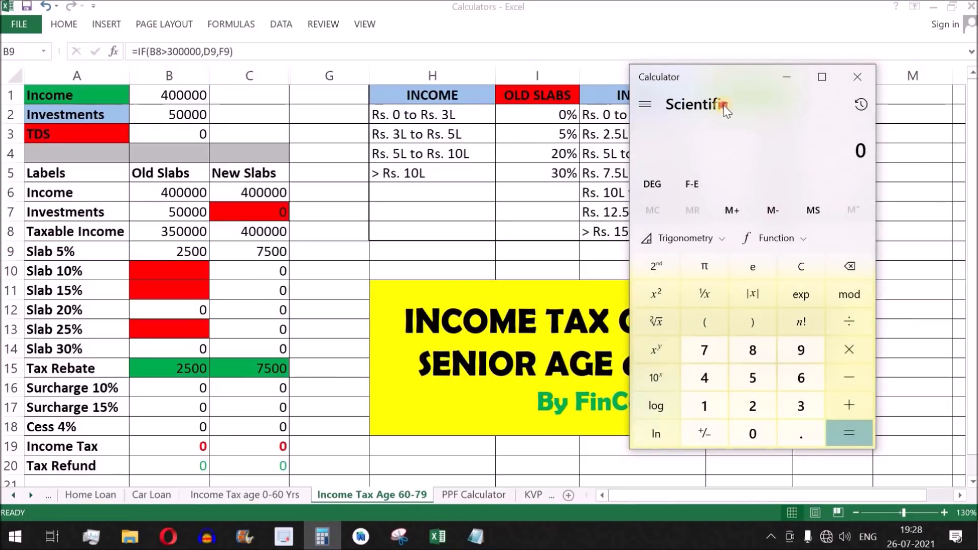
{"action": "left_click_drag", "start_coordinate": [727, 77], "coordinate": [717, 163]}
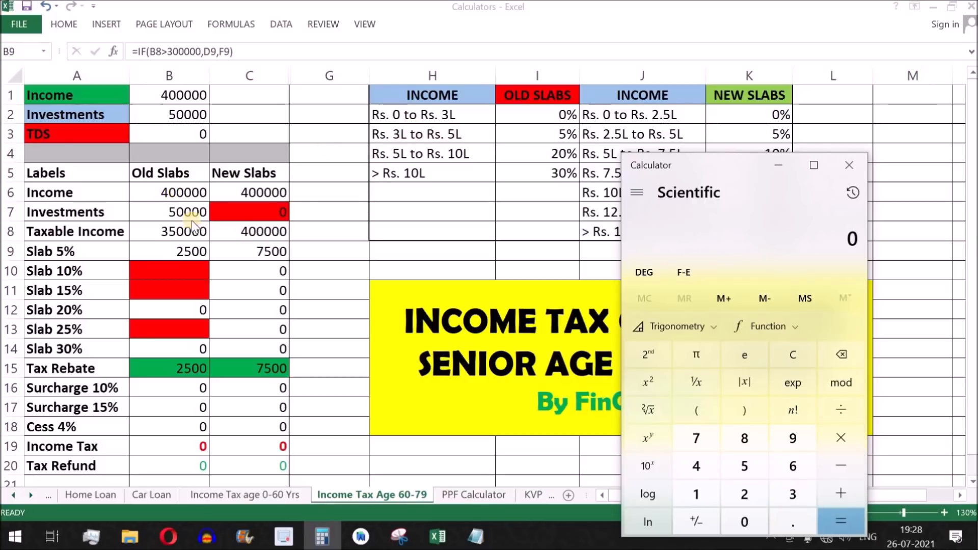
Return to the Excel sheet and check the Income and Taxable Income rows under the old and new slabs.
{"action": "left_click", "coordinate": [176, 231]}
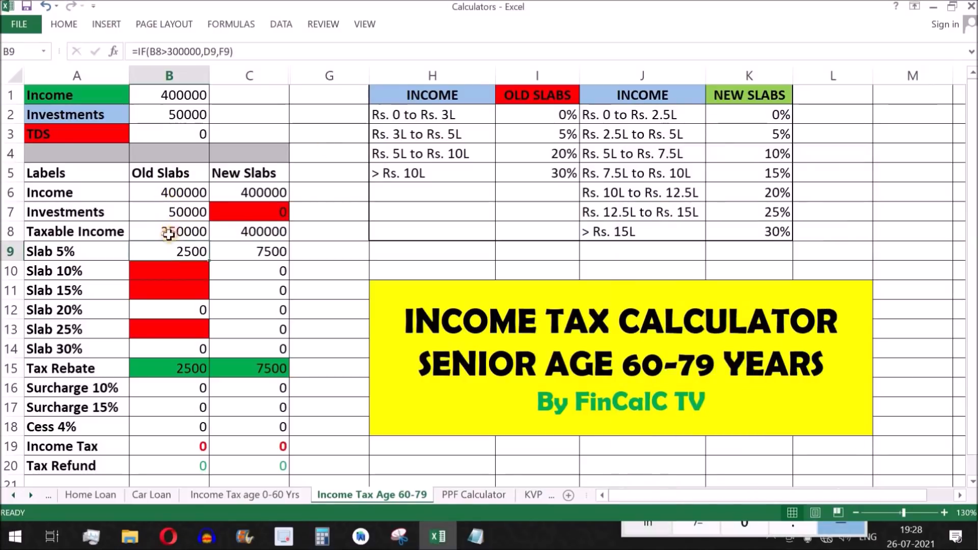
{"action": "left_click_drag", "start_coordinate": [98, 229], "coordinate": [258, 227]}
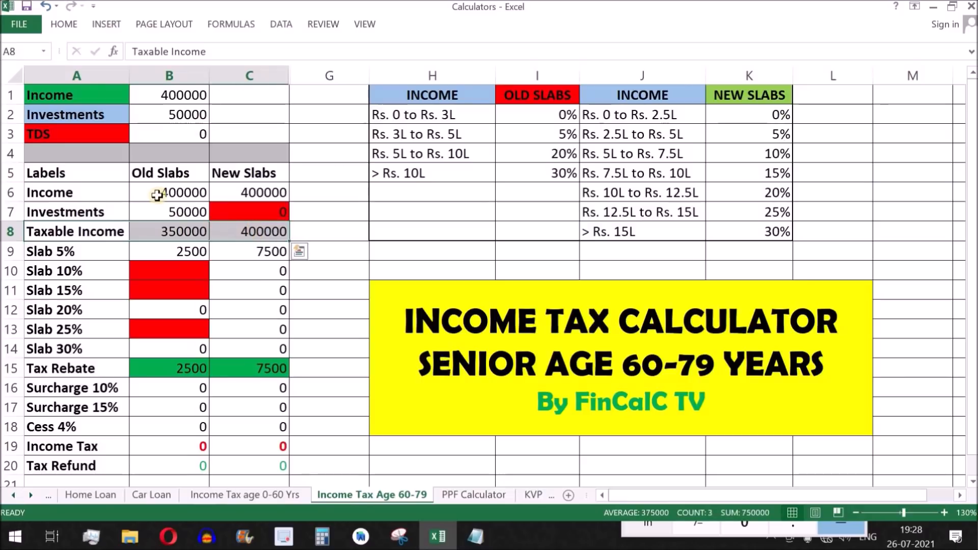
{"action": "left_click", "coordinate": [178, 193]}
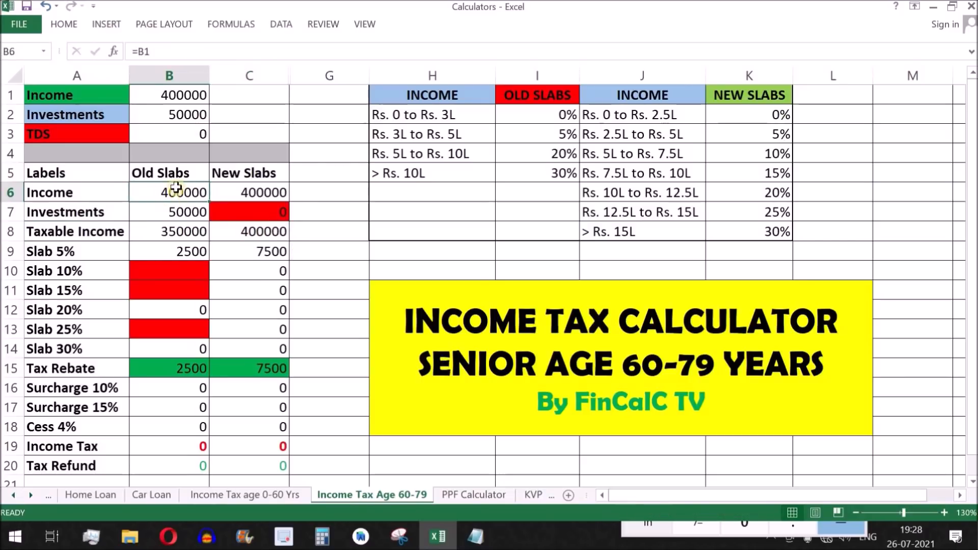
{"action": "left_click_drag", "start_coordinate": [86, 232], "coordinate": [259, 233]}
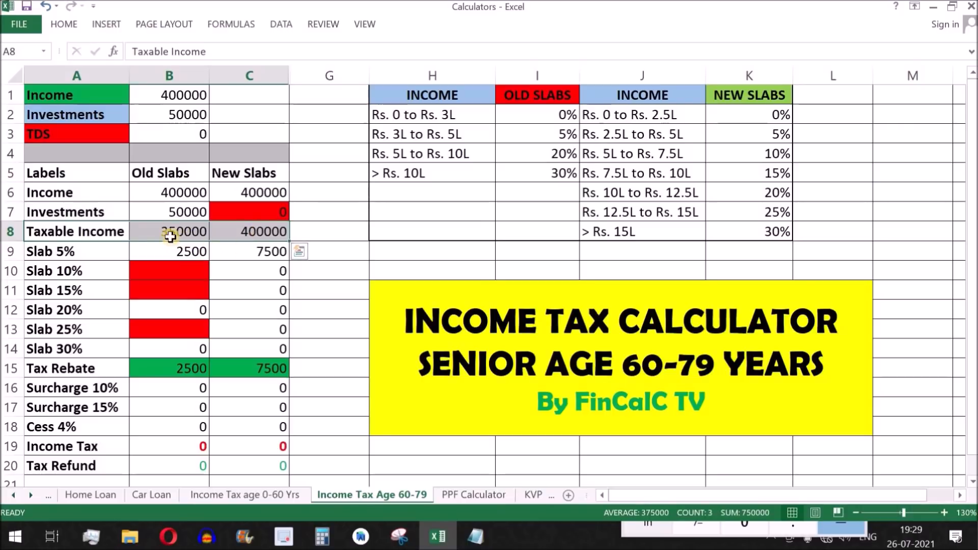
Switch to Calculator and work out the old-slab 5% tax as 50000 × 5 ÷ 100.
{"action": "key", "text": "alt+Tab"}
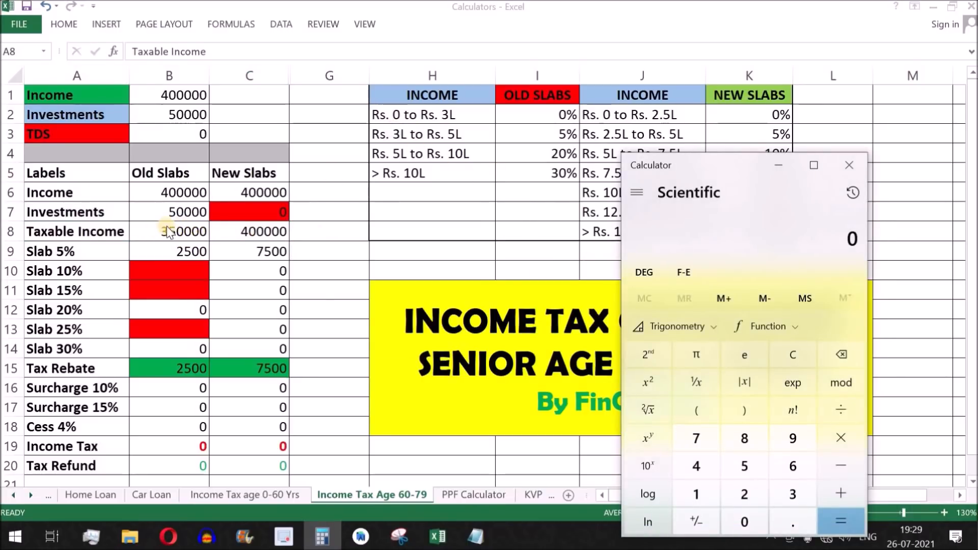
{"action": "left_click", "coordinate": [745, 465]}
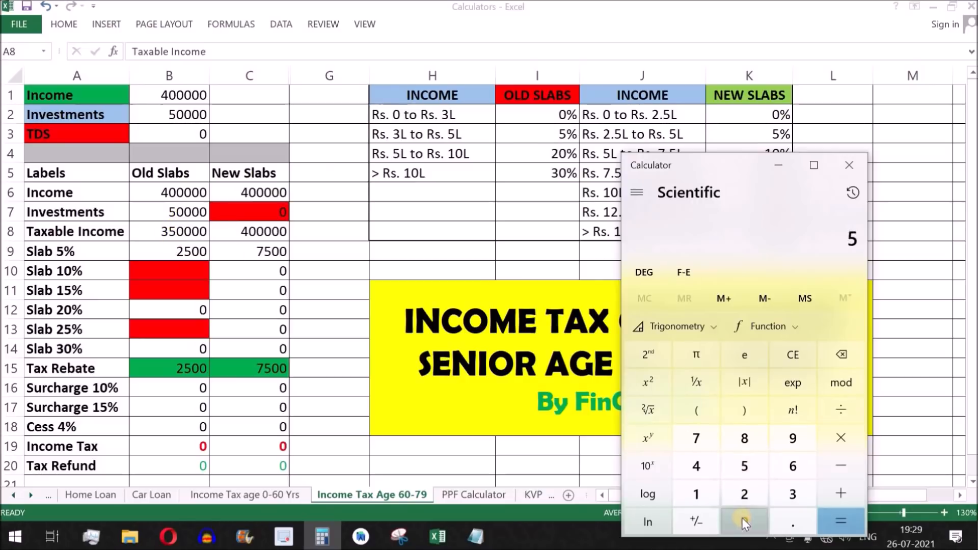
{"action": "left_click", "coordinate": [744, 521]}
{"action": "left_click", "coordinate": [743, 520]}
{"action": "left_click", "coordinate": [743, 520]}
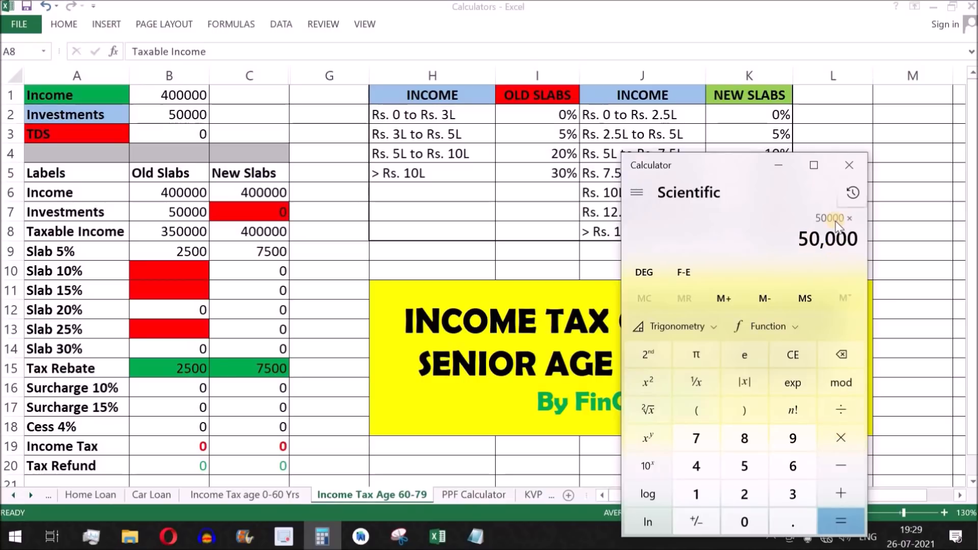
{"action": "left_click", "coordinate": [751, 463]}
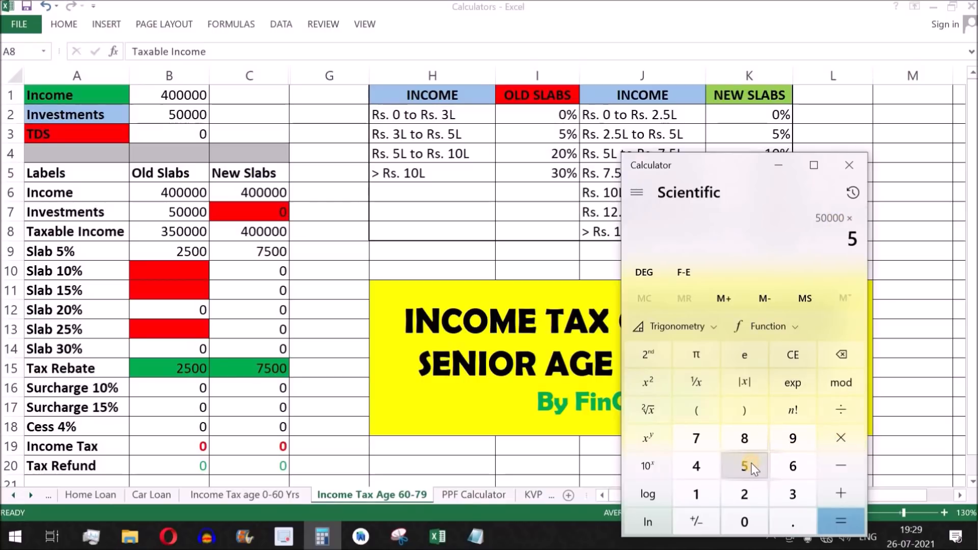
{"action": "left_click", "coordinate": [841, 409]}
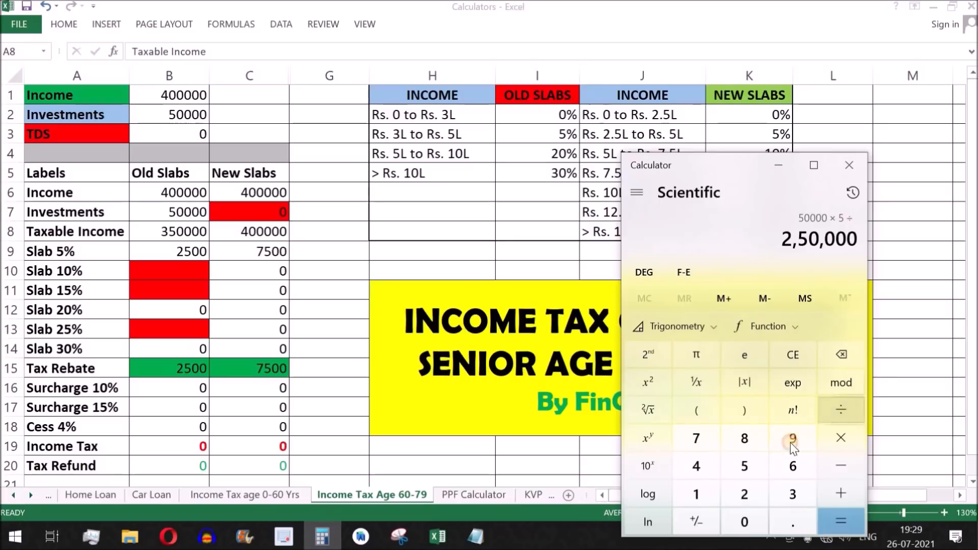
{"action": "left_click", "coordinate": [702, 492]}
{"action": "left_click", "coordinate": [841, 520]}
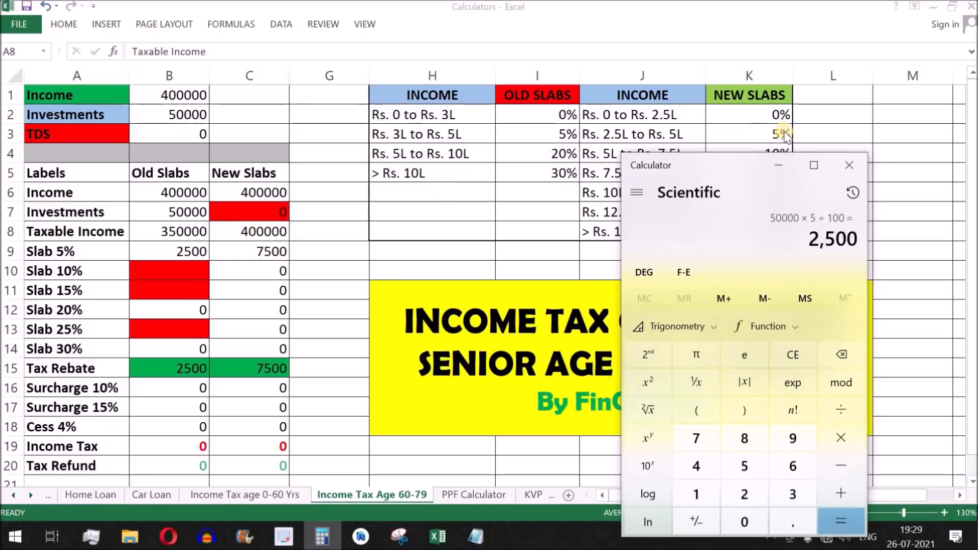
Clear the calculator and, after checking the new-slab taxable income in Excel, work out its 5% tax as 150000 × 5 ÷ 100.
{"action": "key", "text": "Escape"}
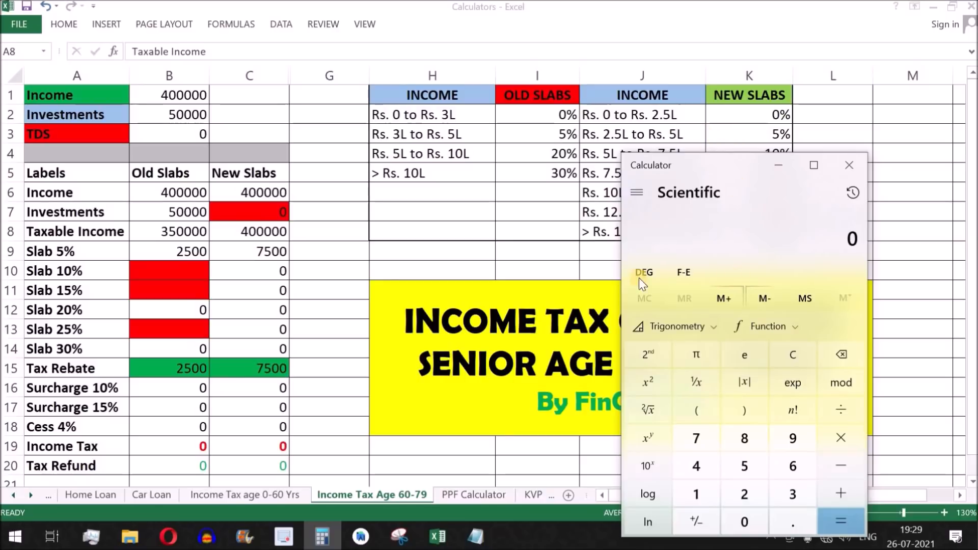
{"action": "left_click", "coordinate": [258, 242]}
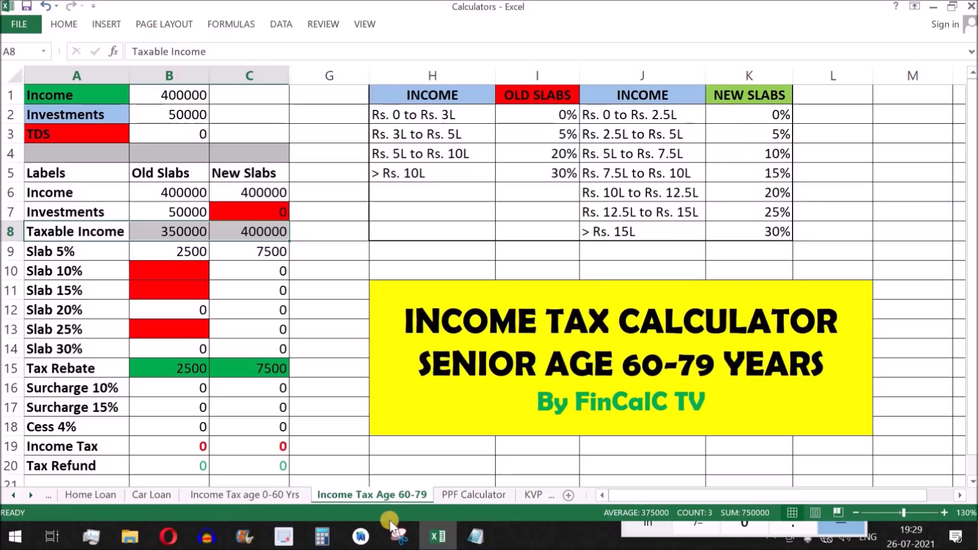
{"action": "left_click", "coordinate": [322, 536]}
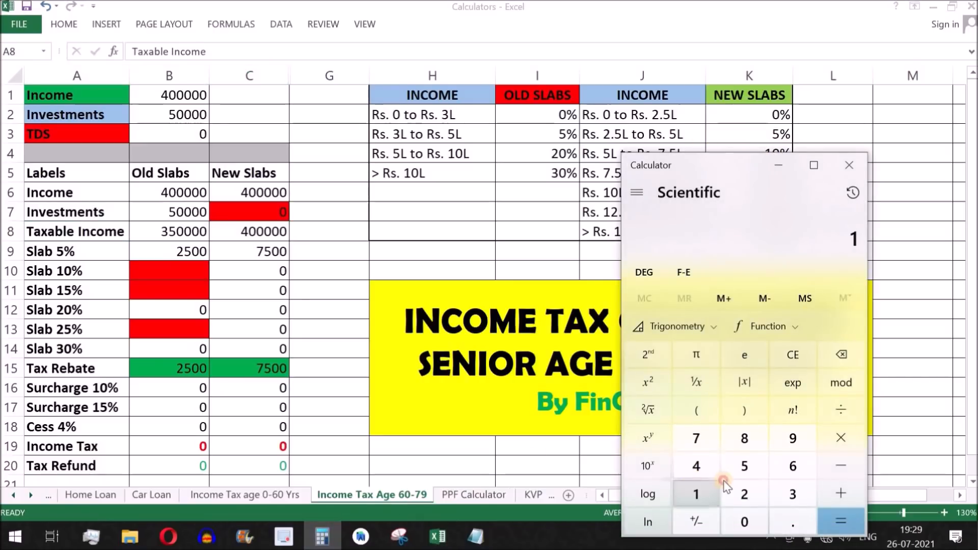
{"action": "left_click", "coordinate": [746, 463]}
{"action": "left_click", "coordinate": [750, 516]}
{"action": "left_click", "coordinate": [749, 517]}
{"action": "left_click", "coordinate": [750, 516]}
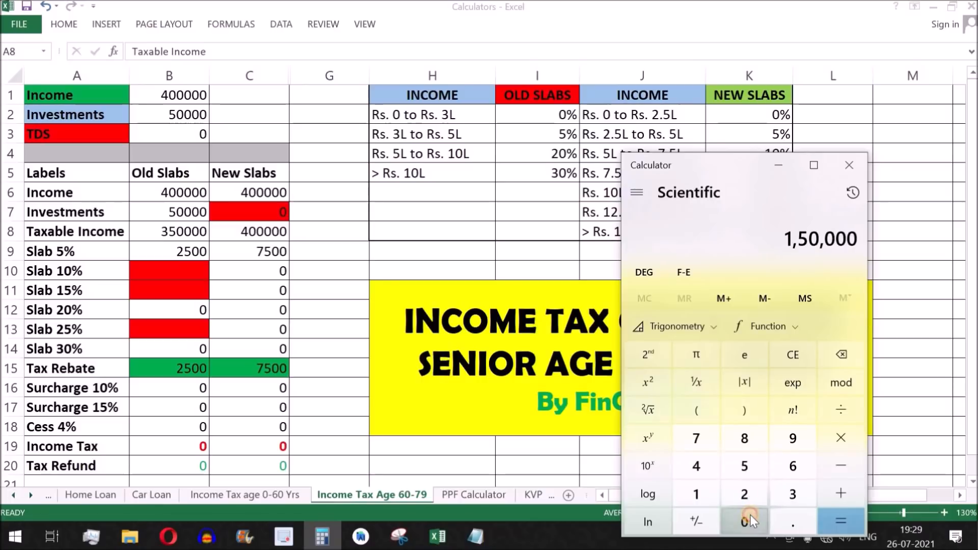
{"action": "left_click", "coordinate": [842, 440]}
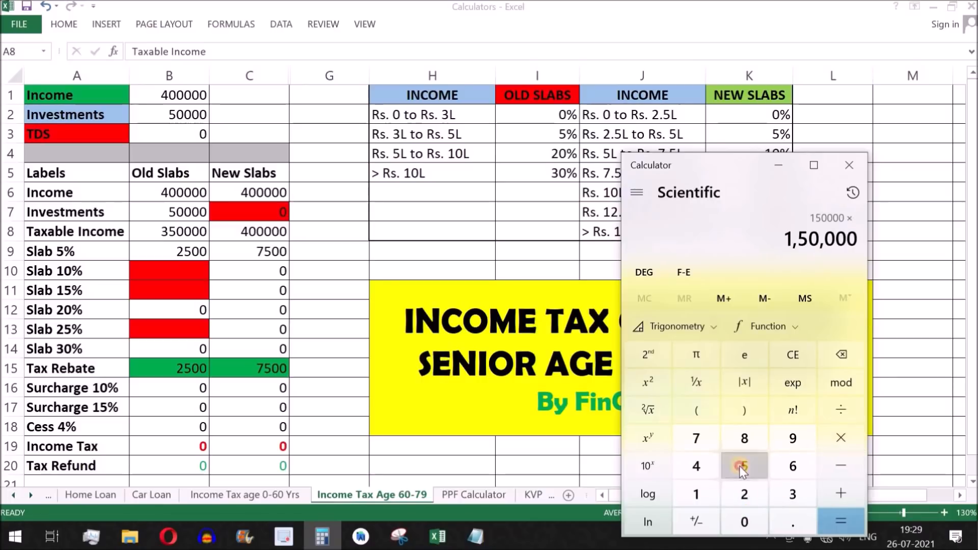
{"action": "left_click", "coordinate": [741, 466]}
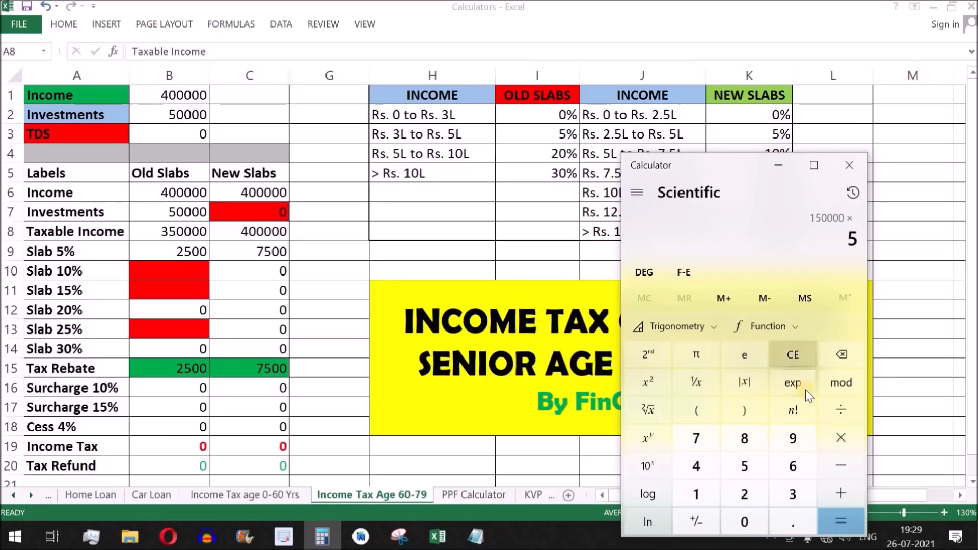
{"action": "left_click", "coordinate": [838, 409]}
{"action": "left_click", "coordinate": [705, 498]}
{"action": "left_click", "coordinate": [744, 522]}
{"action": "left_click", "coordinate": [744, 521]}
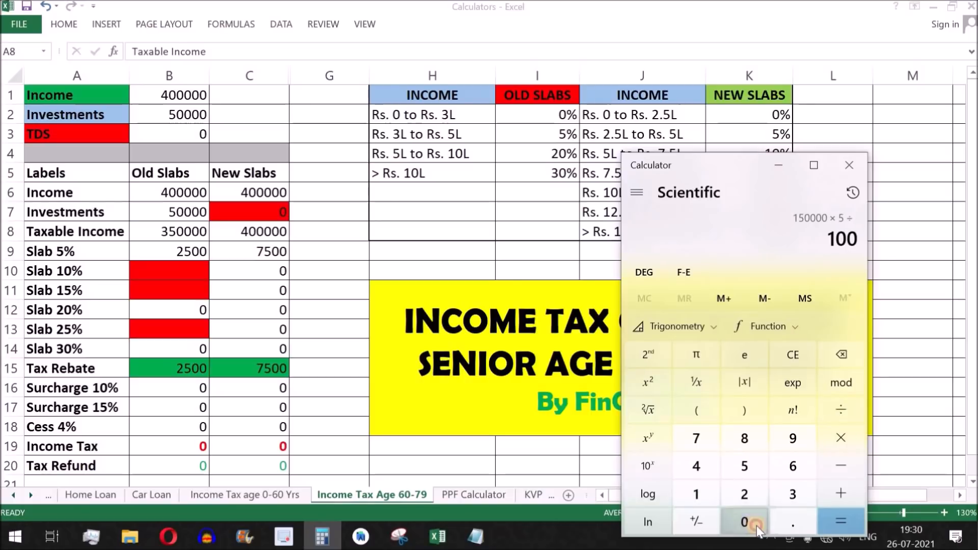
{"action": "left_click", "coordinate": [840, 521]}
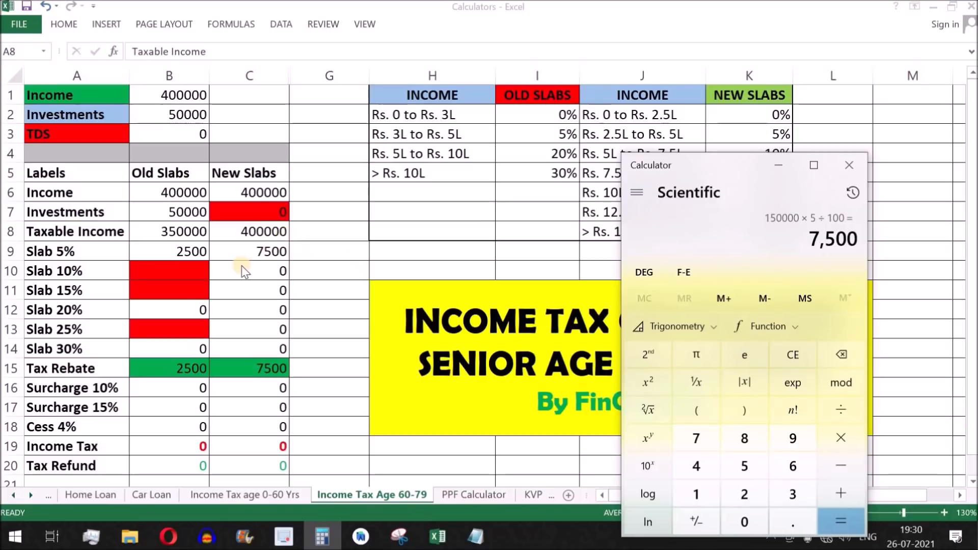
Return to Excel and examine the Slab 5% to Slab 30% amounts under both slabs, plus the old-slab Tax Refund and Income Tax.
{"action": "left_click", "coordinate": [255, 250]}
{"action": "left_click_drag", "start_coordinate": [75, 252], "coordinate": [252, 352]}
{"action": "left_click_drag", "start_coordinate": [187, 249], "coordinate": [262, 347]}
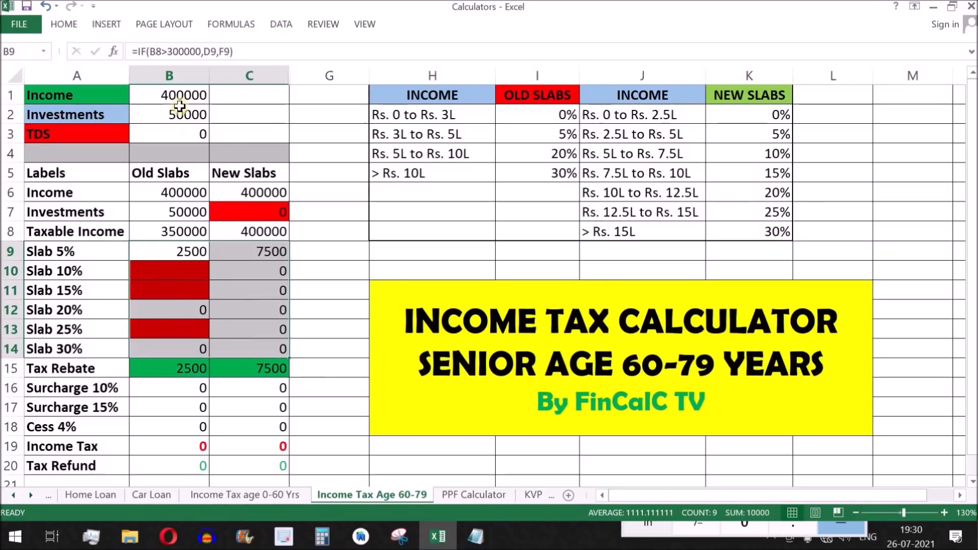
{"action": "left_click", "coordinate": [199, 465]}
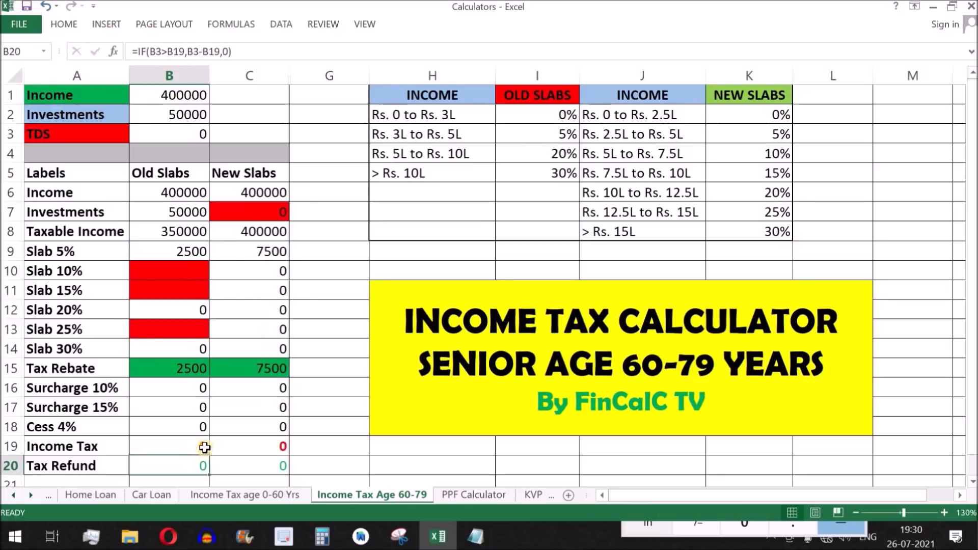
{"action": "left_click", "coordinate": [160, 443]}
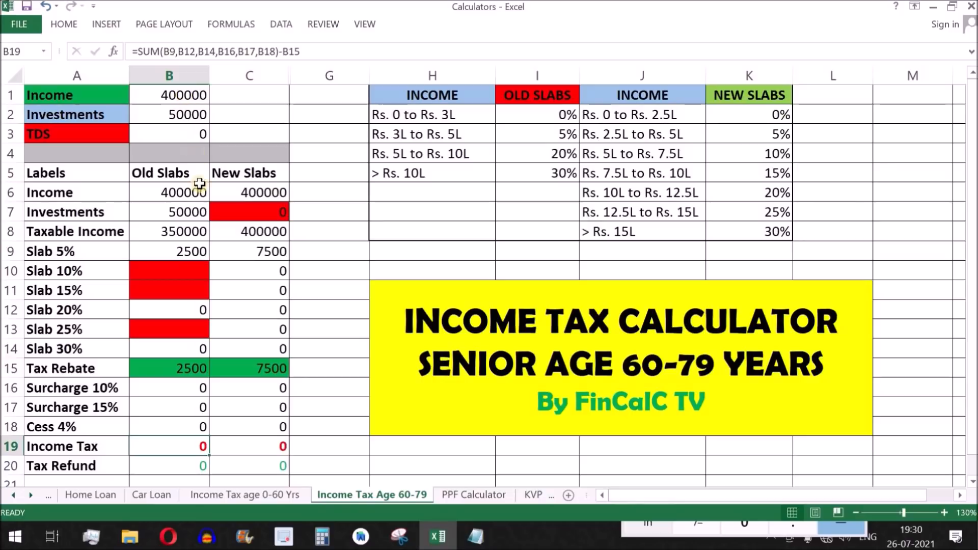
Compare the Taxable Income, Tax Rebate and Income Tax rows under the old and new slabs.
{"action": "left_click_drag", "start_coordinate": [67, 231], "coordinate": [275, 232]}
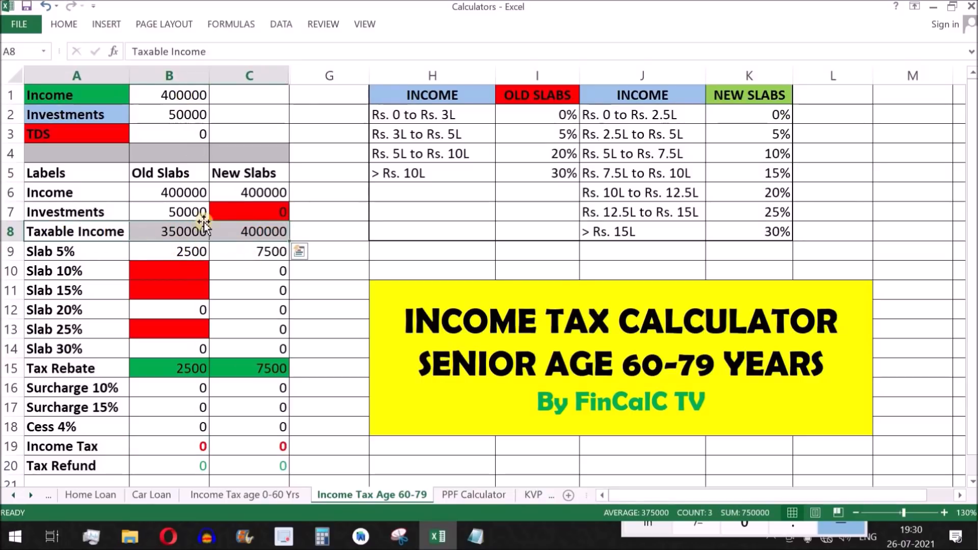
{"action": "left_click_drag", "start_coordinate": [68, 368], "coordinate": [260, 367]}
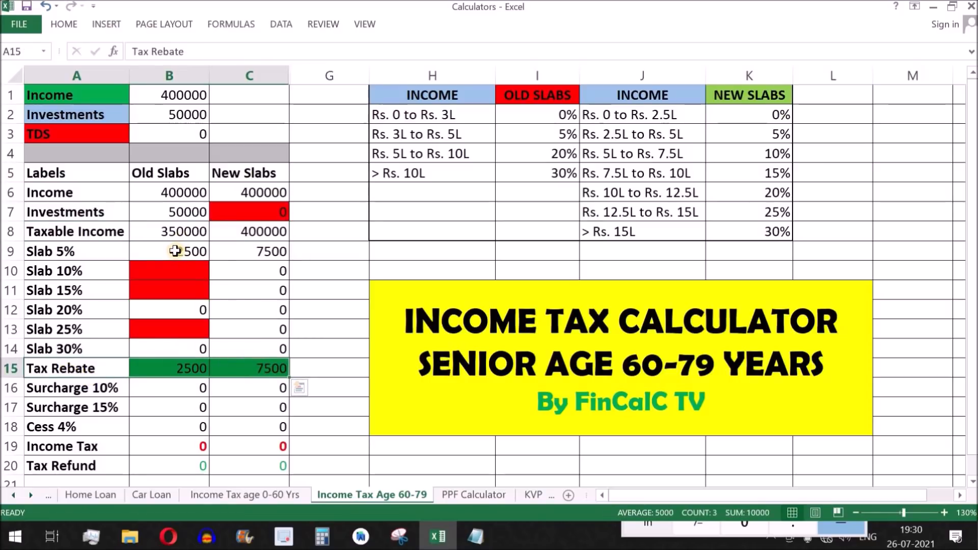
{"action": "left_click_drag", "start_coordinate": [78, 232], "coordinate": [249, 232]}
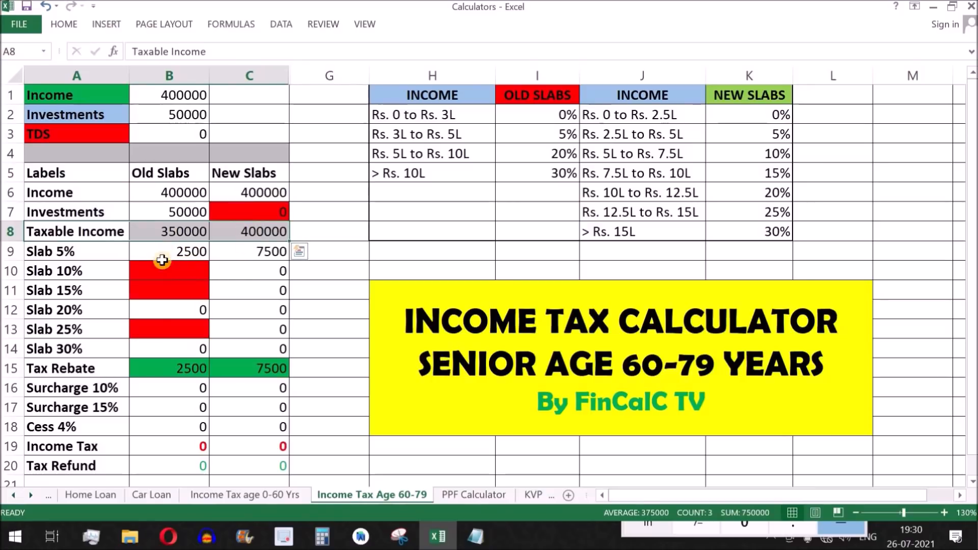
{"action": "left_click", "coordinate": [159, 369]}
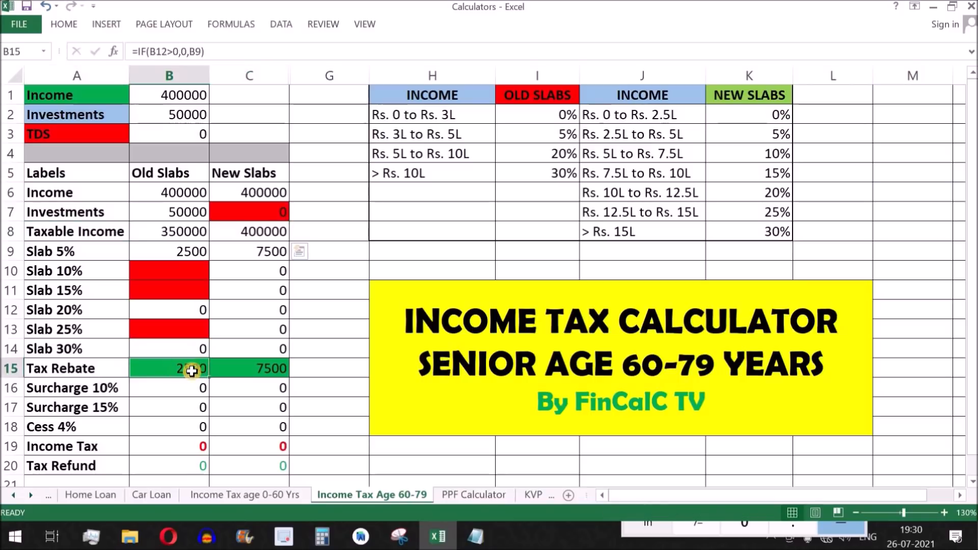
{"action": "left_click_drag", "start_coordinate": [192, 371], "coordinate": [245, 369]}
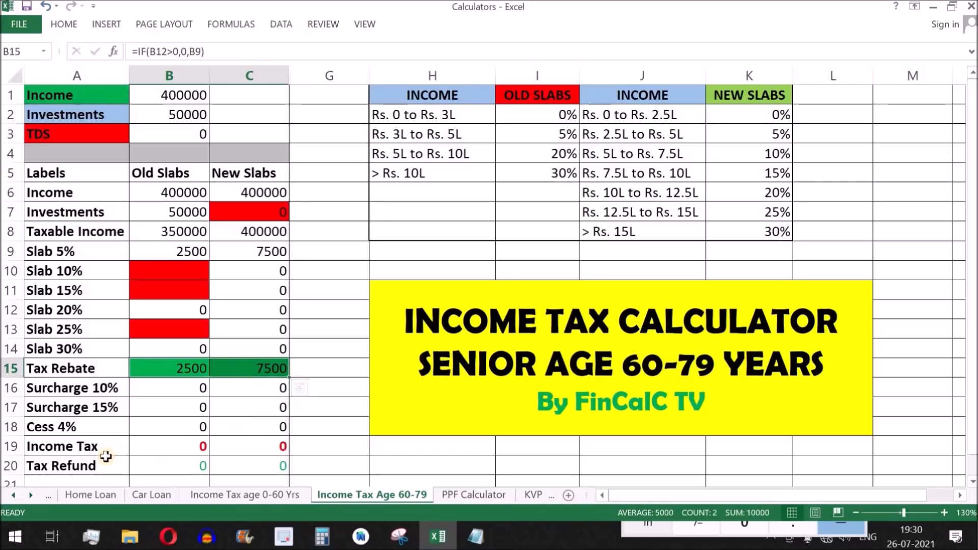
{"action": "left_click_drag", "start_coordinate": [126, 447], "coordinate": [246, 437]}
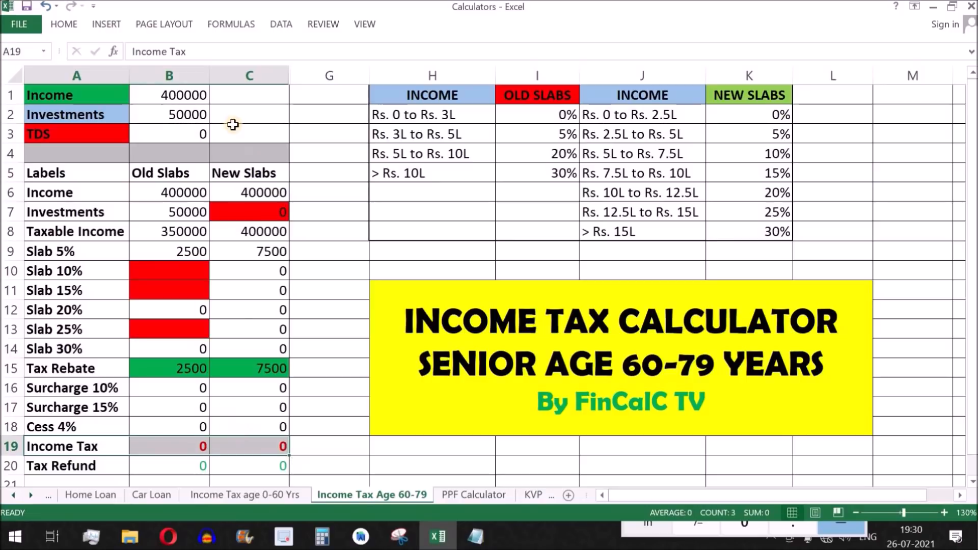
Set the Income to 600000 in the senior citizens' tax calculator.
{"action": "left_click", "coordinate": [187, 97]}
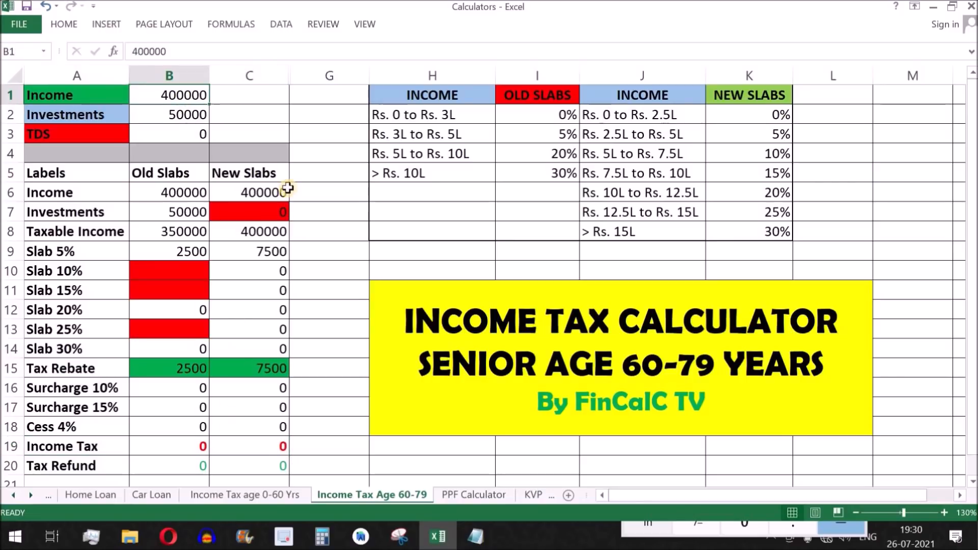
{"action": "type", "text": "600000"}
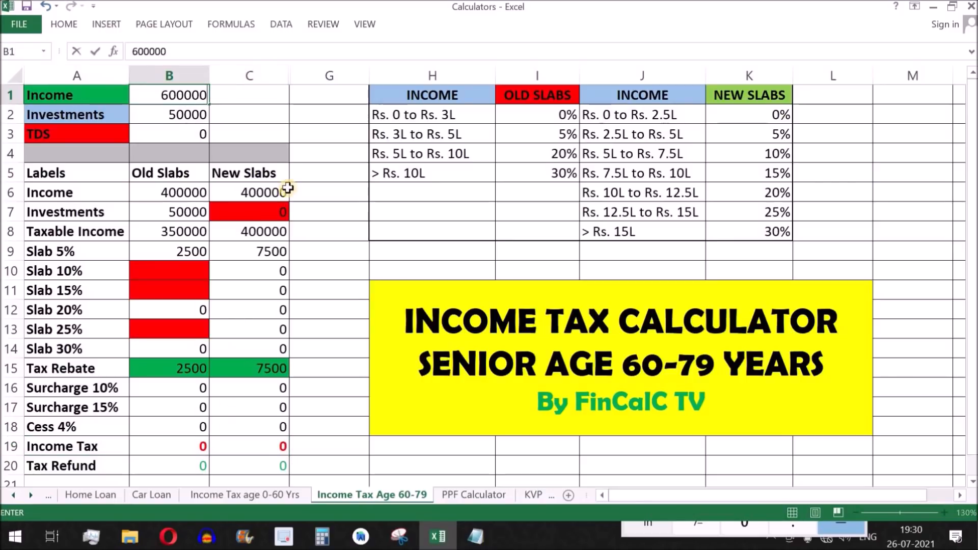
{"action": "key", "text": "Return"}
Compare Taxable Income, Tax Rebate and Cess 4% under both slabs, and check the old-slab rate amounts and Income Tax.
{"action": "left_click_drag", "start_coordinate": [76, 232], "coordinate": [265, 232]}
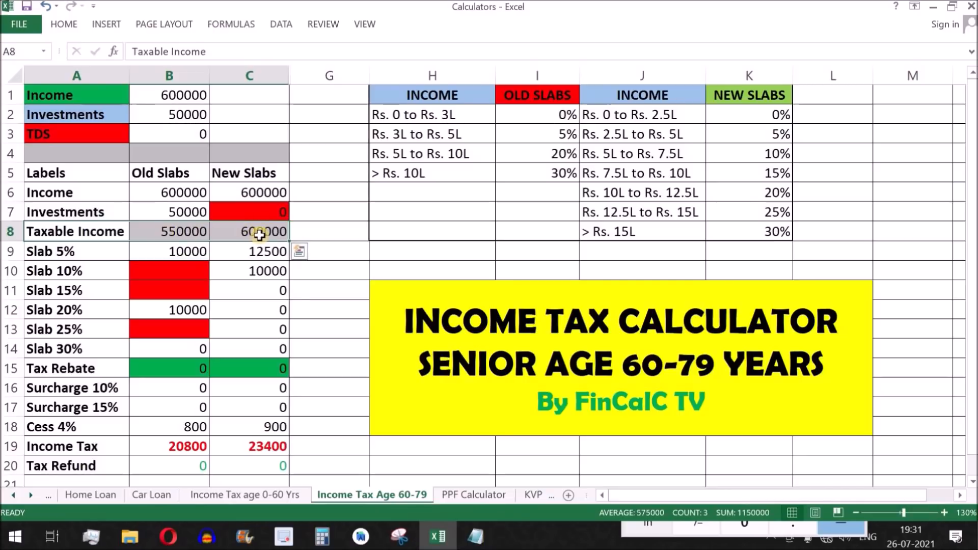
{"action": "left_click_drag", "start_coordinate": [168, 368], "coordinate": [265, 369]}
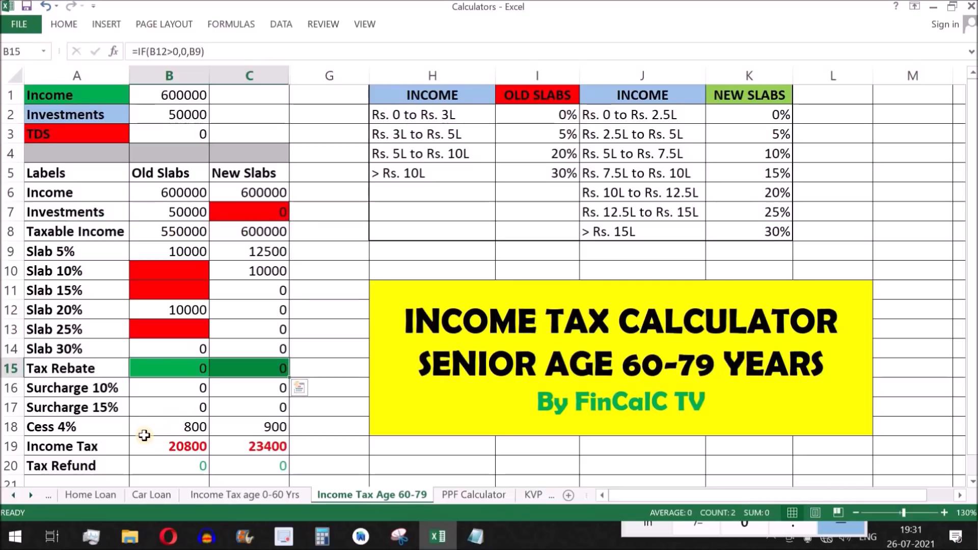
{"action": "left_click_drag", "start_coordinate": [176, 430], "coordinate": [250, 427]}
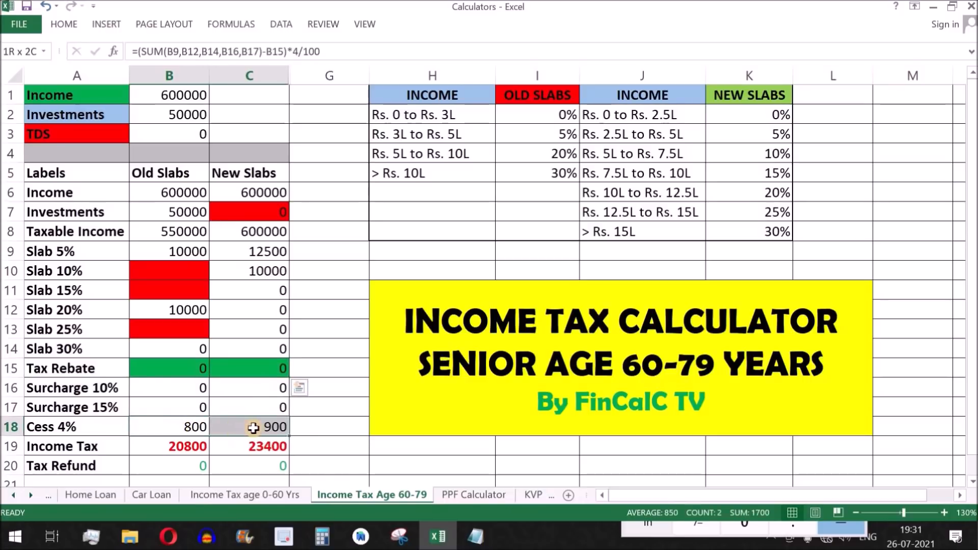
{"action": "left_click", "coordinate": [191, 255]}
{"action": "left_click_drag", "start_coordinate": [191, 267], "coordinate": [185, 348]}
{"action": "left_click_drag", "start_coordinate": [176, 427], "coordinate": [266, 427]}
{"action": "left_click", "coordinate": [182, 449]}
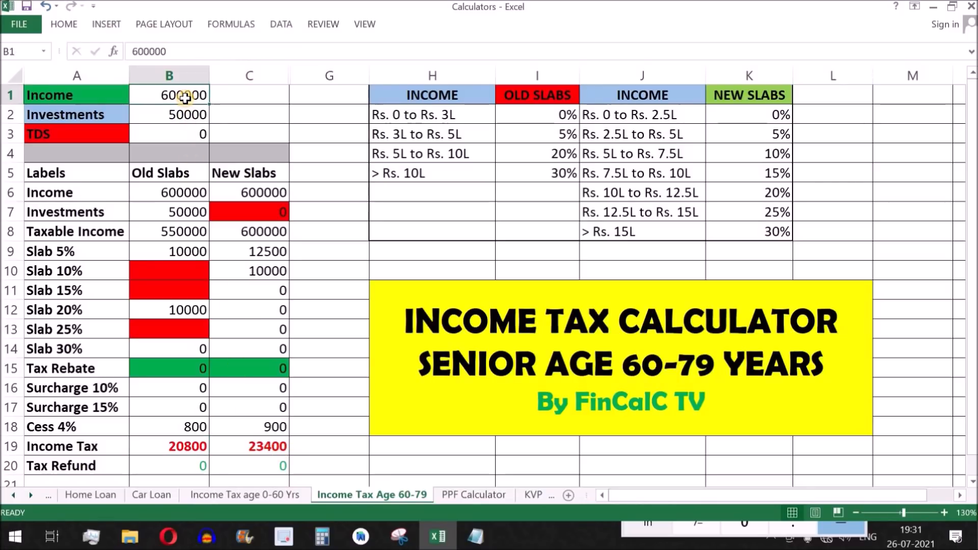
Check the Investments input against the Income Tax under the old and new slabs.
{"action": "left_click", "coordinate": [184, 114]}
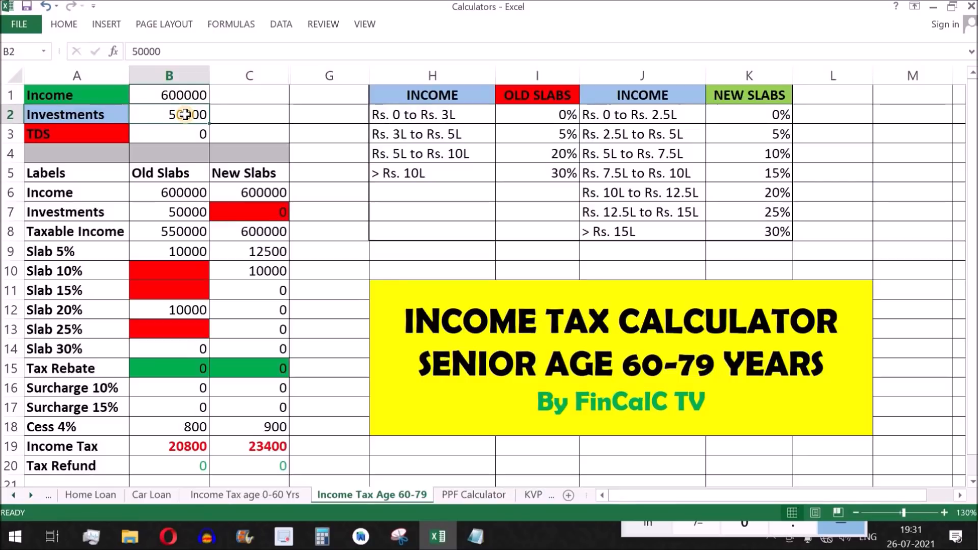
{"action": "left_click", "coordinate": [185, 450]}
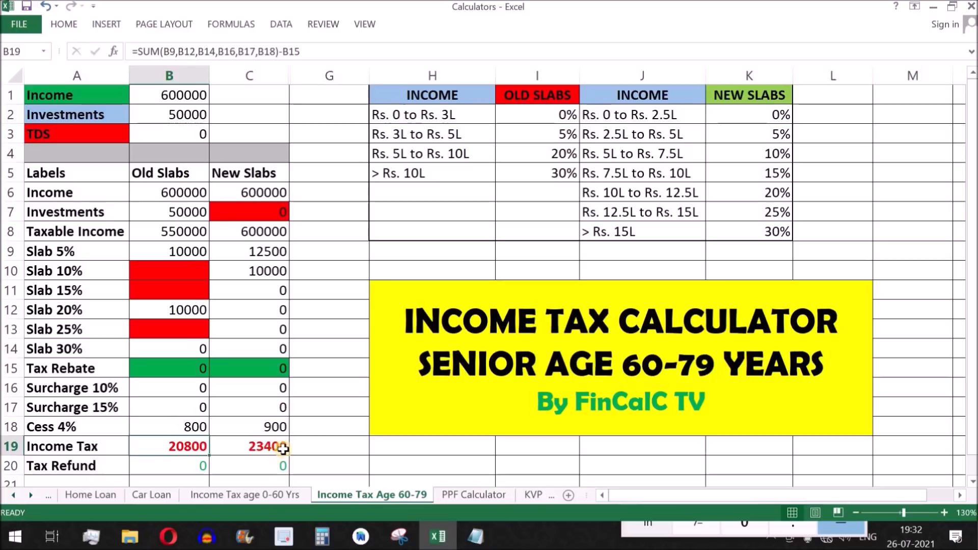
{"action": "left_click", "coordinate": [279, 447]}
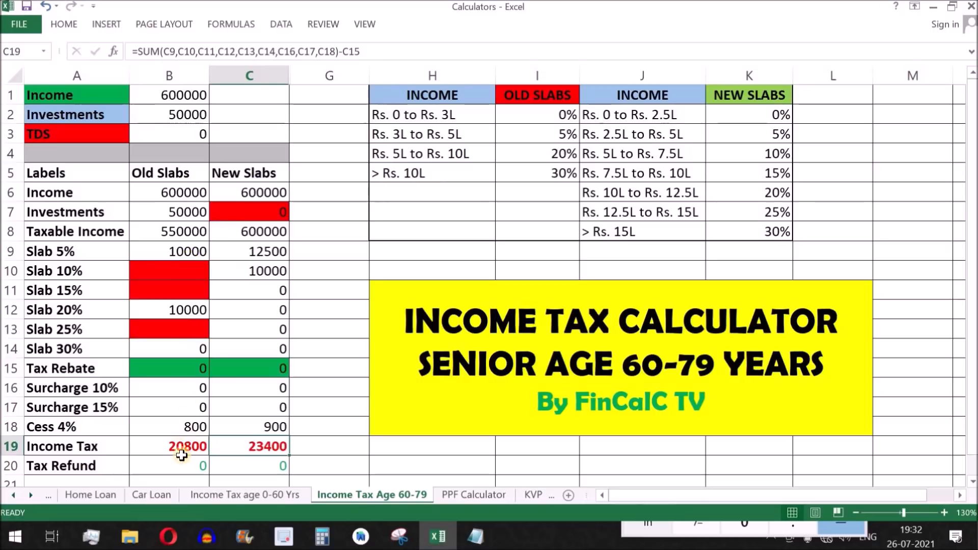
Switch to Notepad and review the Section 80C investment option and its limit.
{"action": "left_click", "coordinate": [472, 541]}
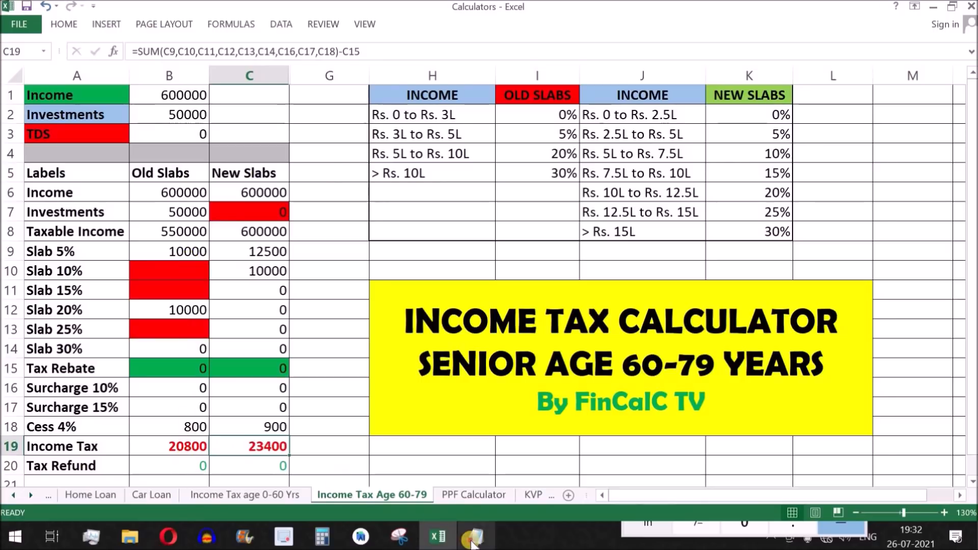
{"action": "left_click_drag", "start_coordinate": [440, 176], "coordinate": [298, 180]}
{"action": "left_click_drag", "start_coordinate": [617, 179], "coordinate": [475, 177]}
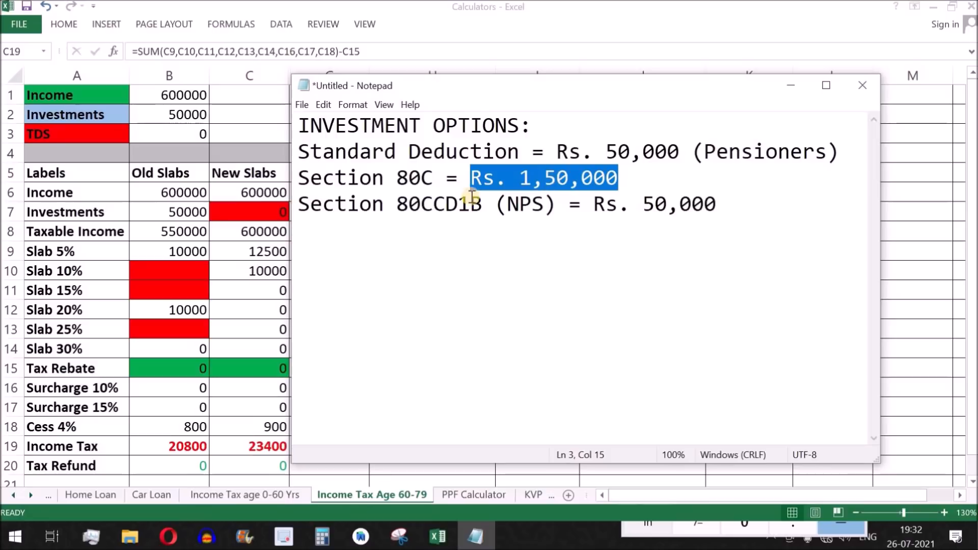
Return to Excel and set the Investments to 100000.
{"action": "left_click", "coordinate": [184, 117]}
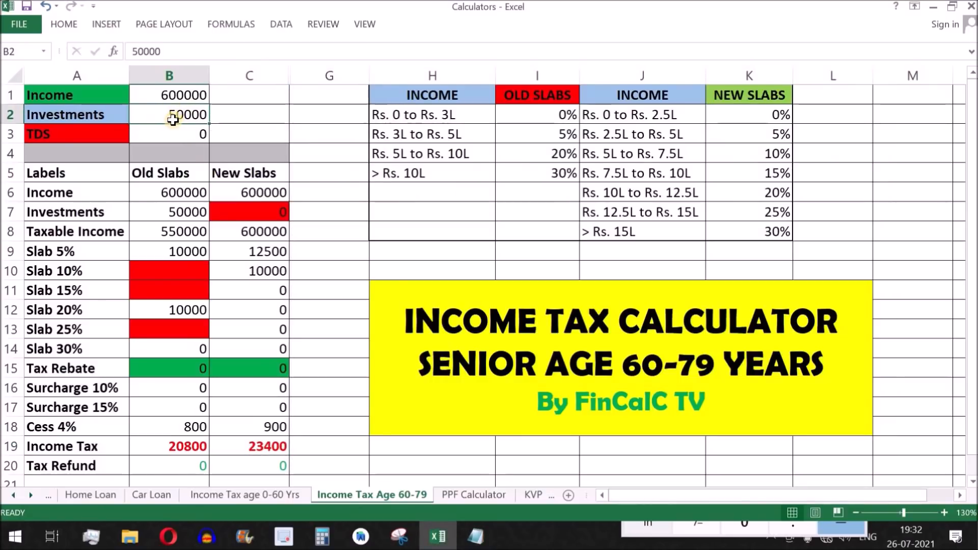
{"action": "type", "text": "1"}
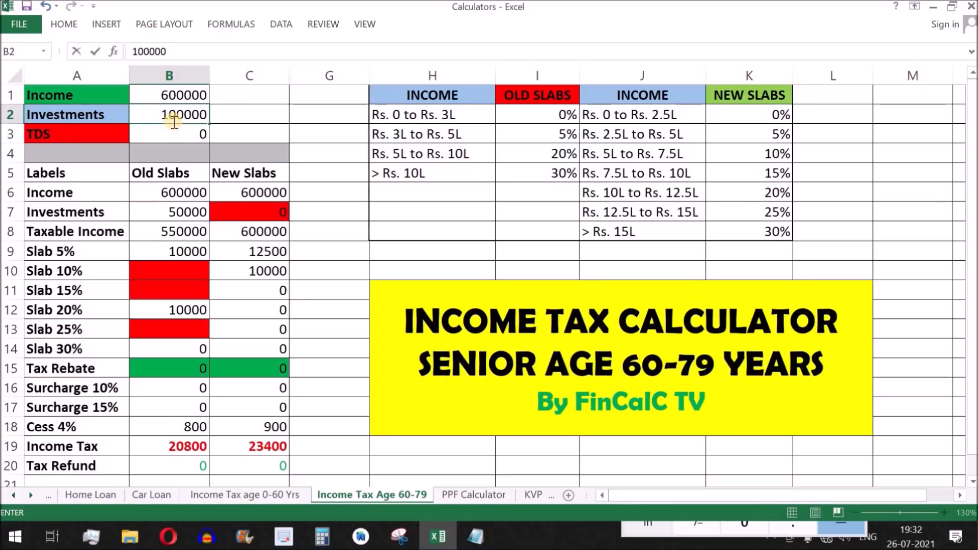
{"action": "left_click", "coordinate": [187, 137]}
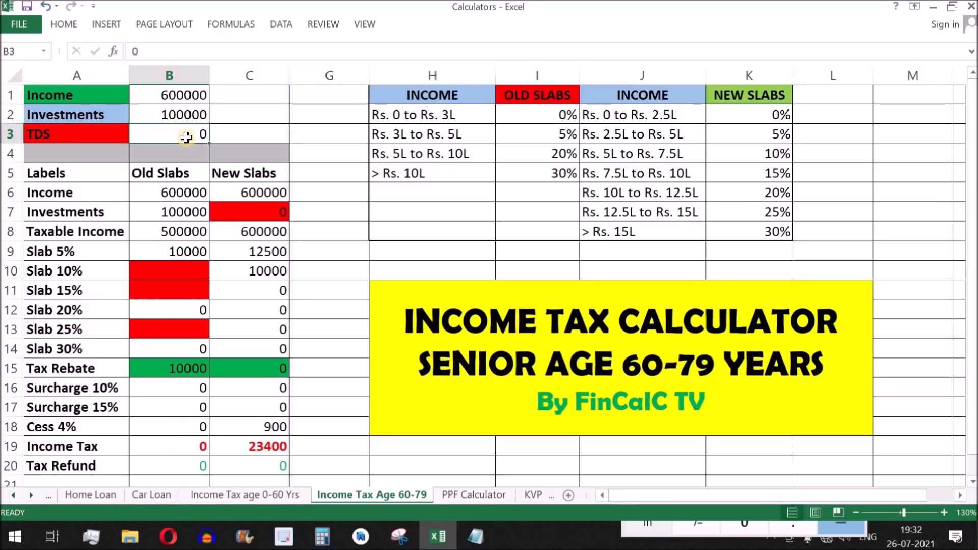
Examine the old-slab Investments, Taxable Income, Slab 5%, Tax Rebate and Income Tax cells.
{"action": "left_click", "coordinate": [186, 216]}
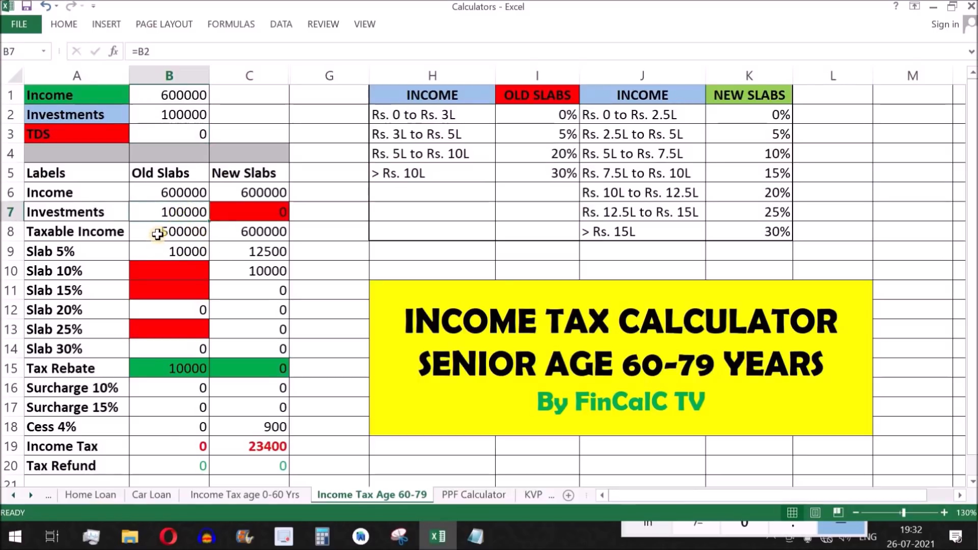
{"action": "left_click", "coordinate": [160, 233]}
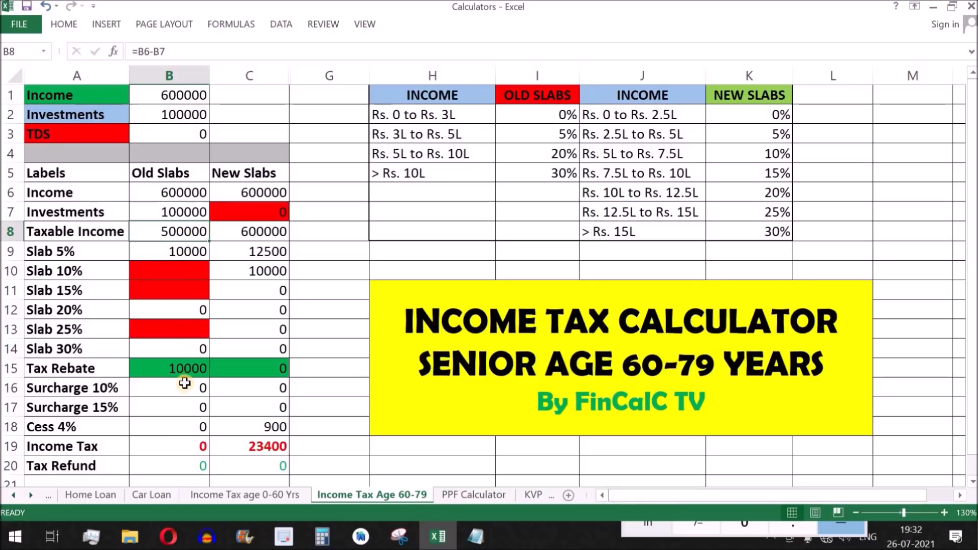
{"action": "left_click", "coordinate": [181, 254]}
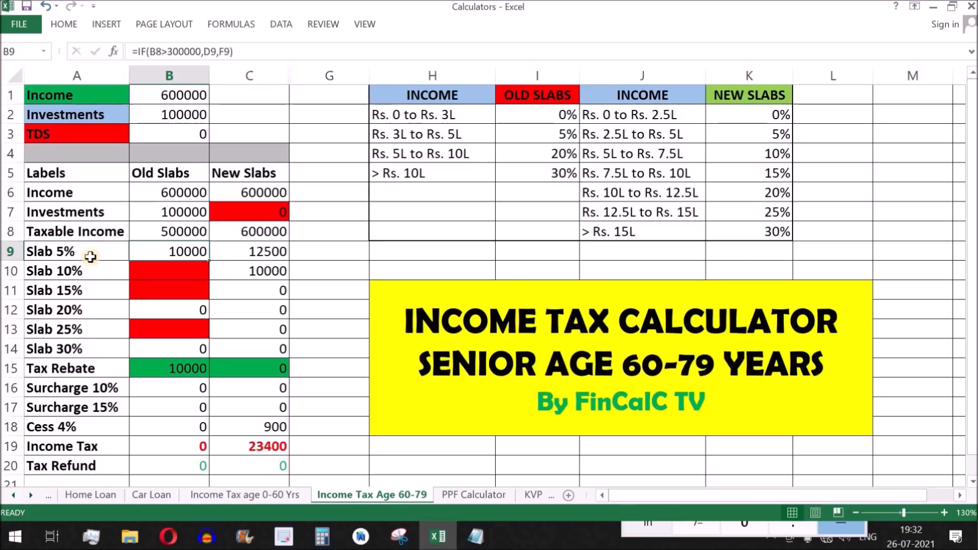
{"action": "left_click_drag", "start_coordinate": [84, 368], "coordinate": [175, 371]}
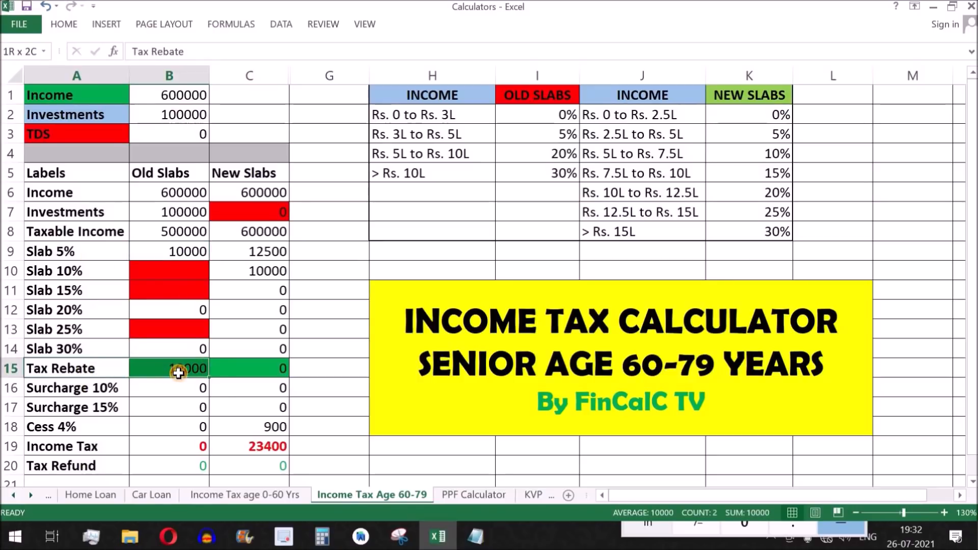
{"action": "left_click_drag", "start_coordinate": [107, 237], "coordinate": [187, 238]}
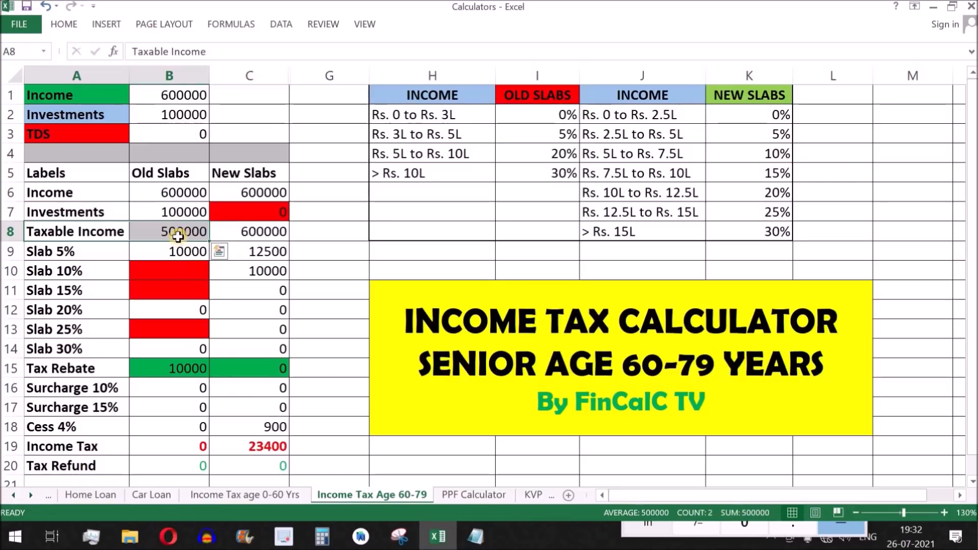
{"action": "left_click", "coordinate": [171, 368]}
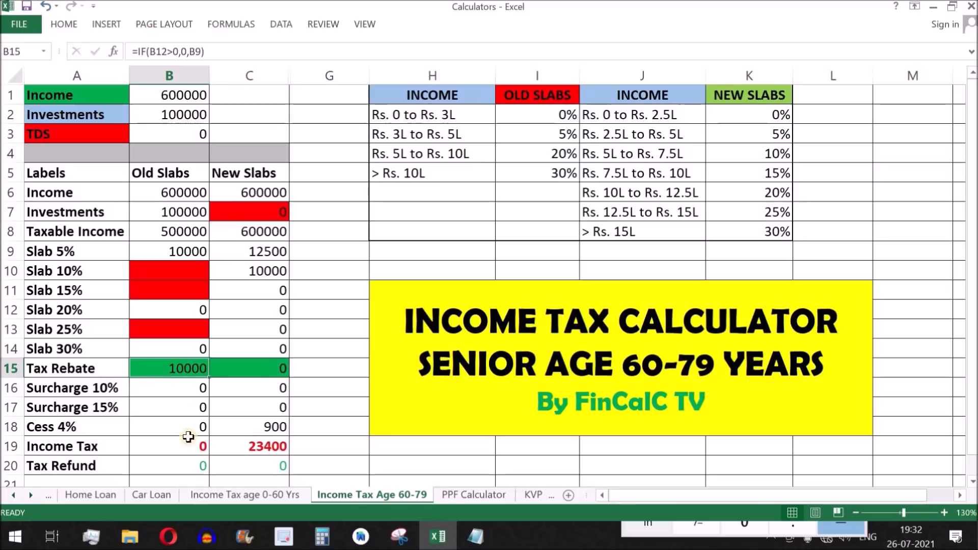
{"action": "left_click", "coordinate": [186, 449]}
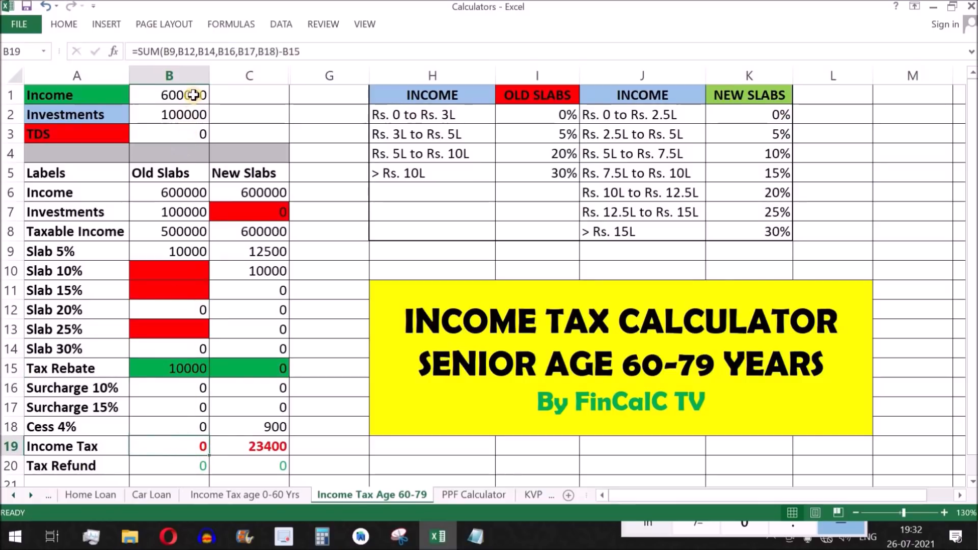
Review the three investment options in Notepad, and return to Excel to check the old-slab Taxable Income and Income Tax.
{"action": "left_click", "coordinate": [194, 95]}
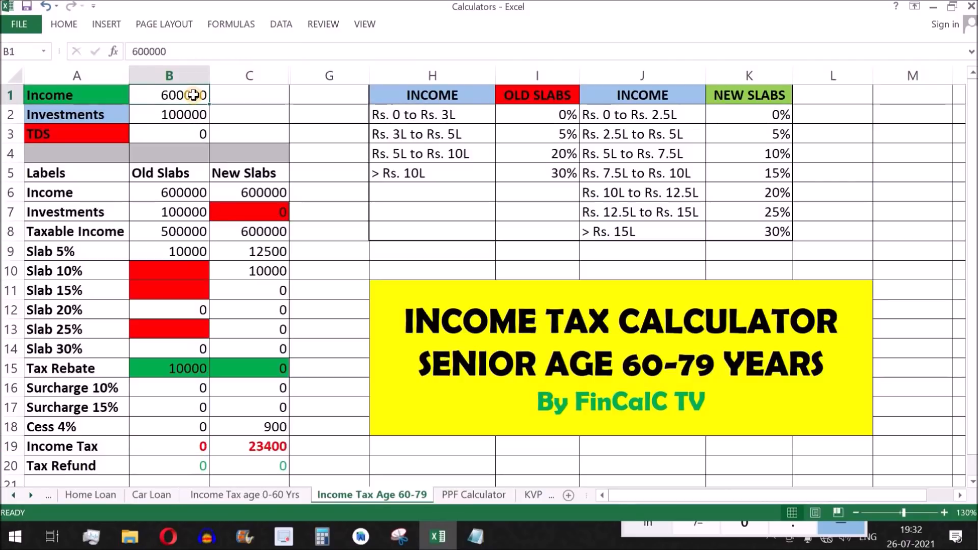
{"action": "left_click", "coordinate": [475, 537]}
{"action": "left_click_drag", "start_coordinate": [717, 204], "coordinate": [299, 151]}
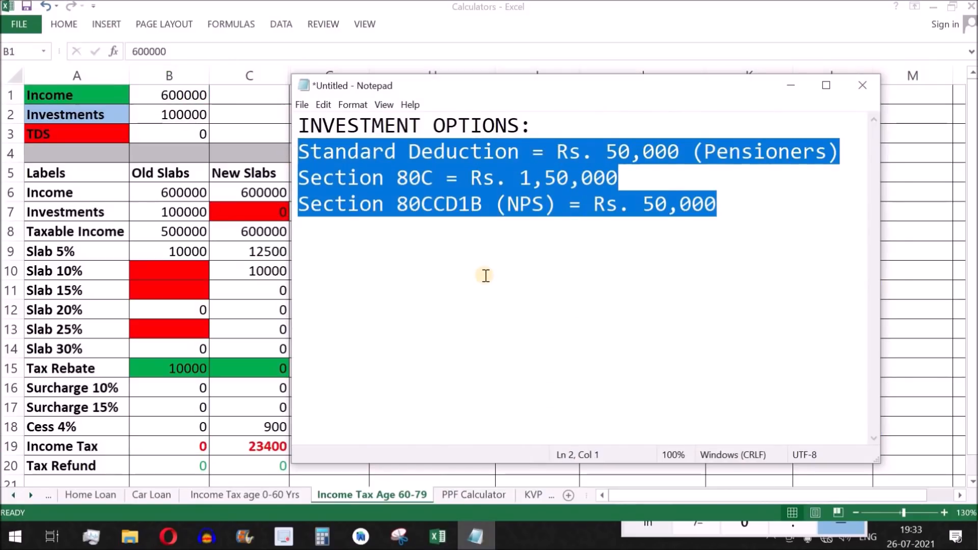
{"action": "left_click", "coordinate": [188, 115]}
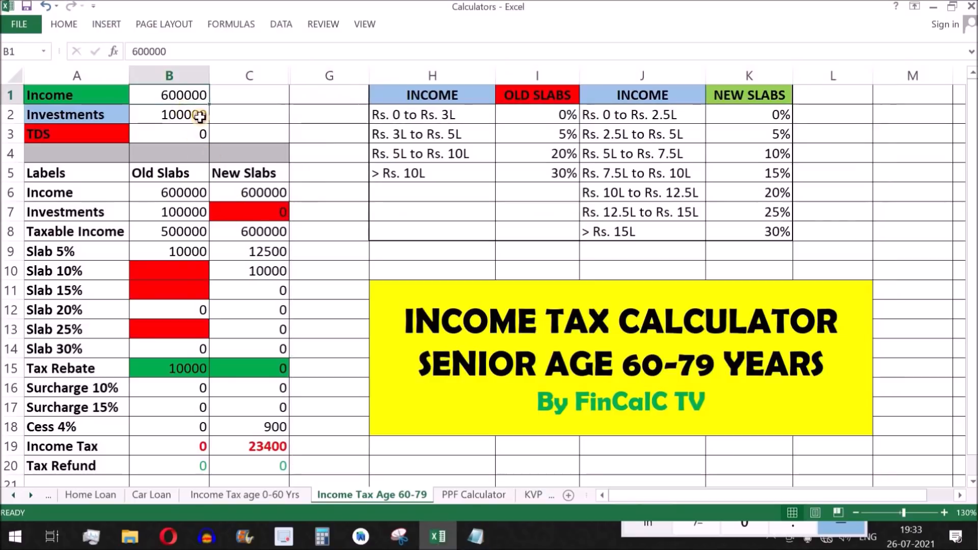
{"action": "left_click", "coordinate": [182, 233]}
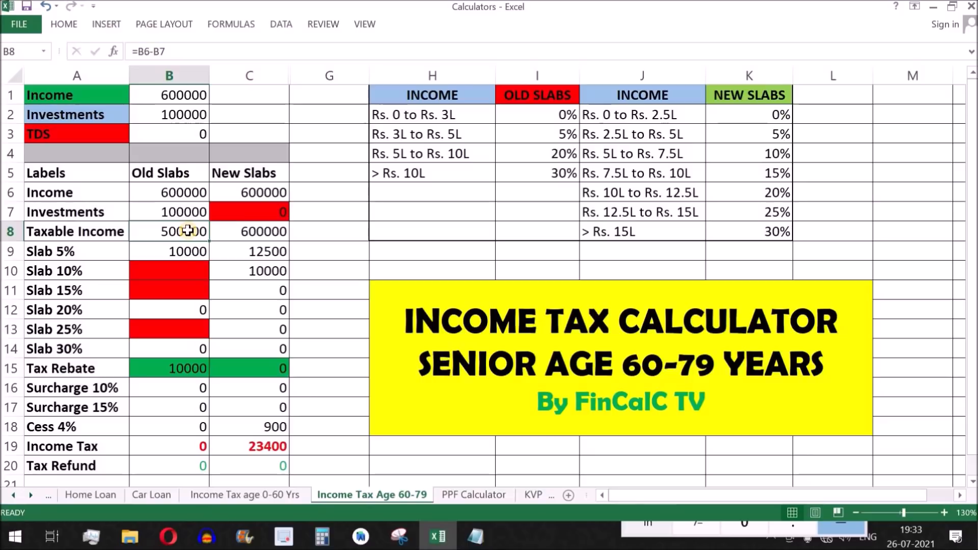
{"action": "left_click", "coordinate": [188, 447]}
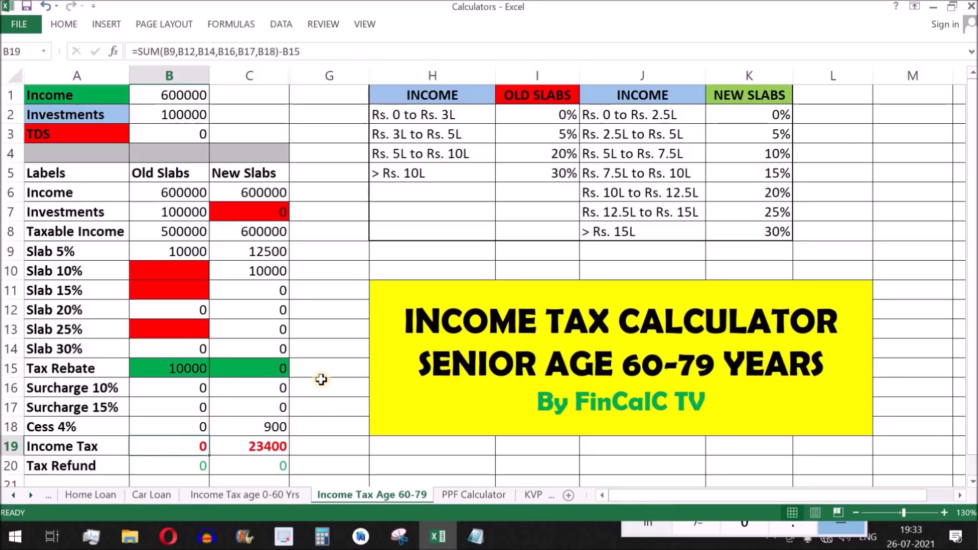
Set the Income to 800000 and the Investments to 50000, and check the New Slabs column from Income to Income Tax.
{"action": "left_click", "coordinate": [188, 95]}
{"action": "type", "text": "800000"}
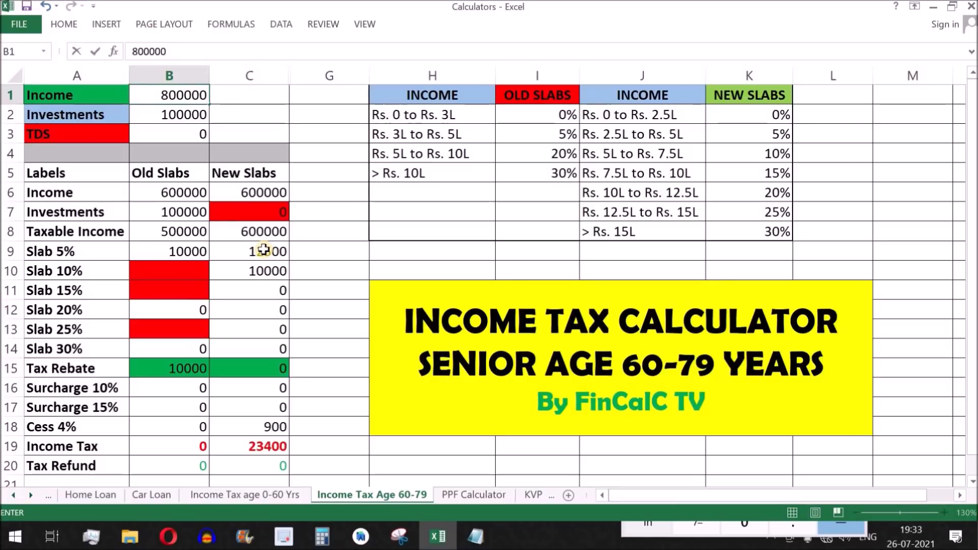
{"action": "key", "text": "Return"}
{"action": "type", "text": "5000"}
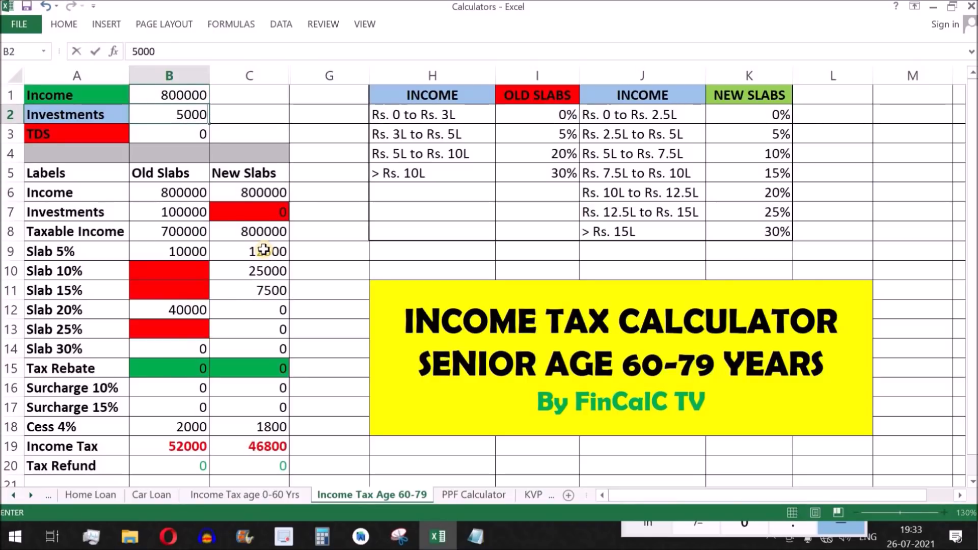
{"action": "key", "text": "Return"}
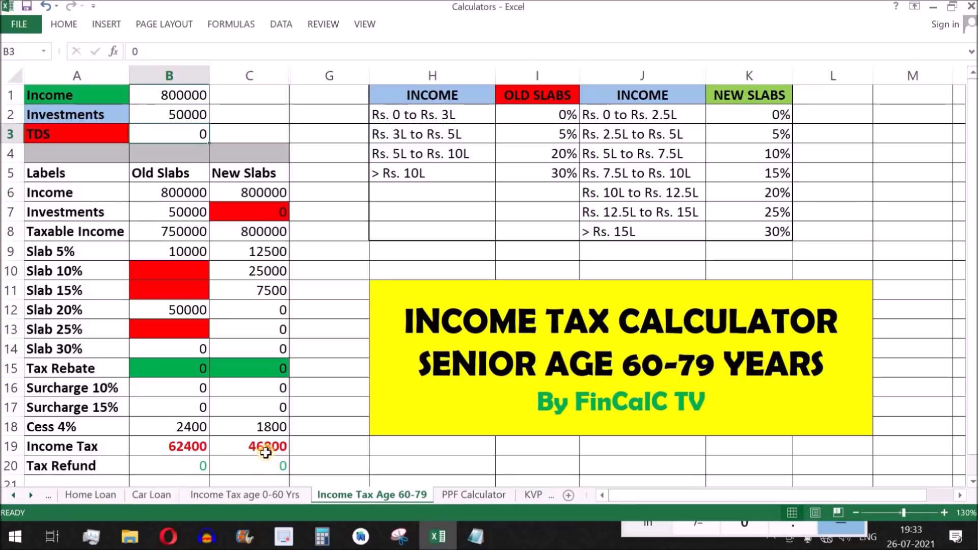
{"action": "left_click", "coordinate": [256, 453]}
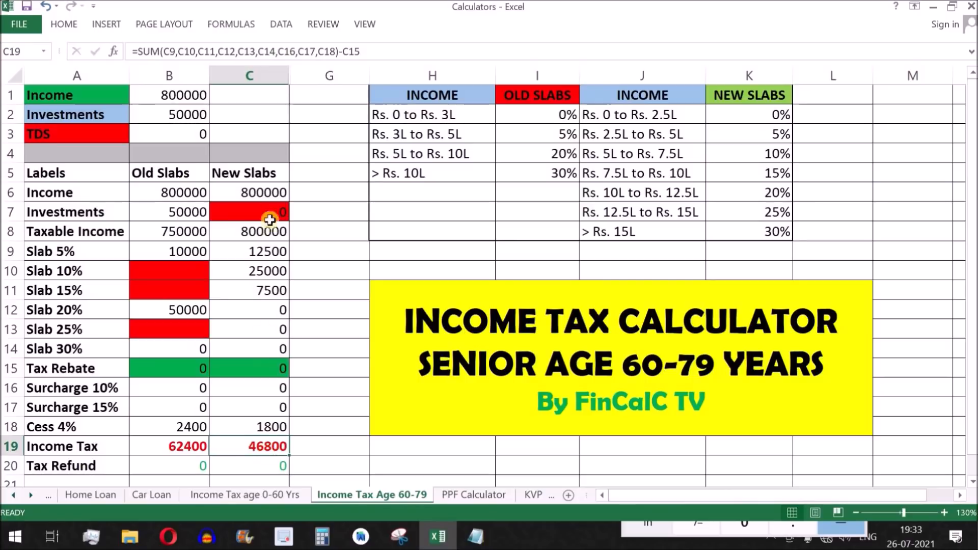
{"action": "left_click_drag", "start_coordinate": [270, 194], "coordinate": [275, 452]}
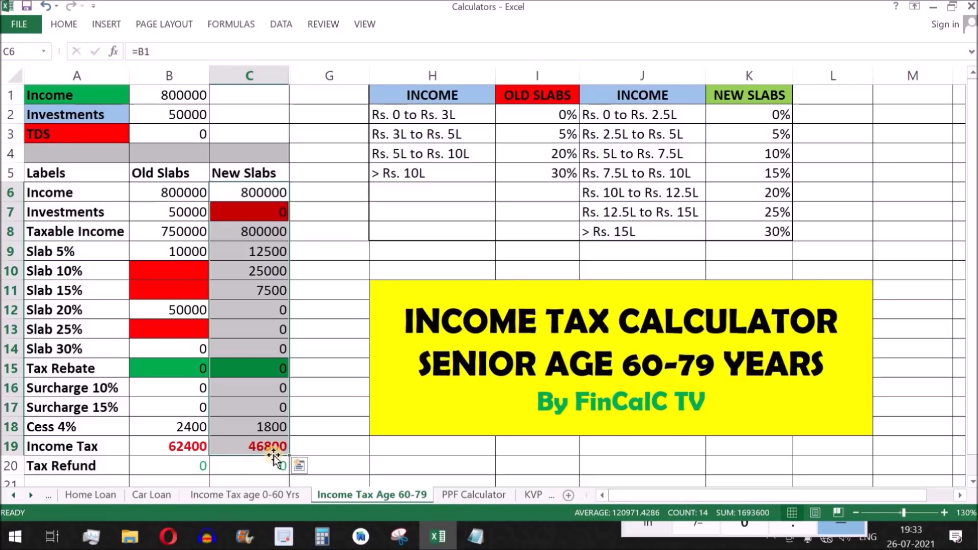
Switch to Notepad and review the listed investment options, focusing on Section 80C and the Section 80CCD1B (NPS) amount.
{"action": "left_click", "coordinate": [475, 537]}
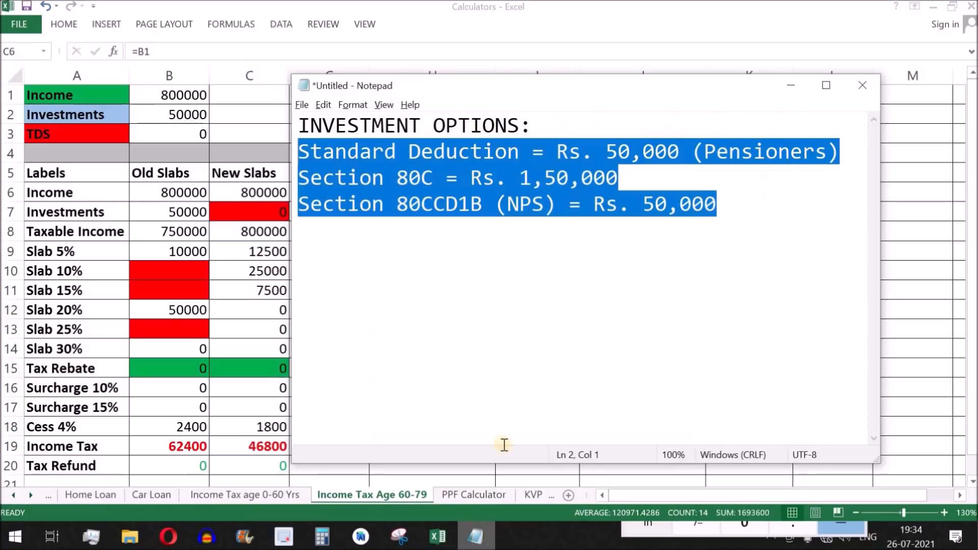
{"action": "left_click", "coordinate": [724, 211]}
{"action": "left_click_drag", "start_coordinate": [725, 211], "coordinate": [299, 152]}
{"action": "left_click_drag", "start_coordinate": [629, 178], "coordinate": [303, 174]}
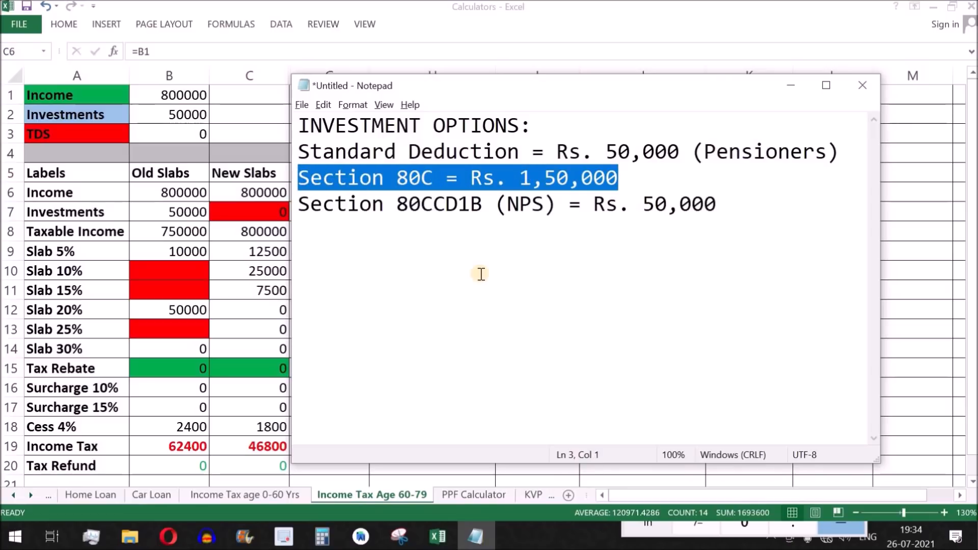
{"action": "left_click_drag", "start_coordinate": [721, 204], "coordinate": [595, 204]}
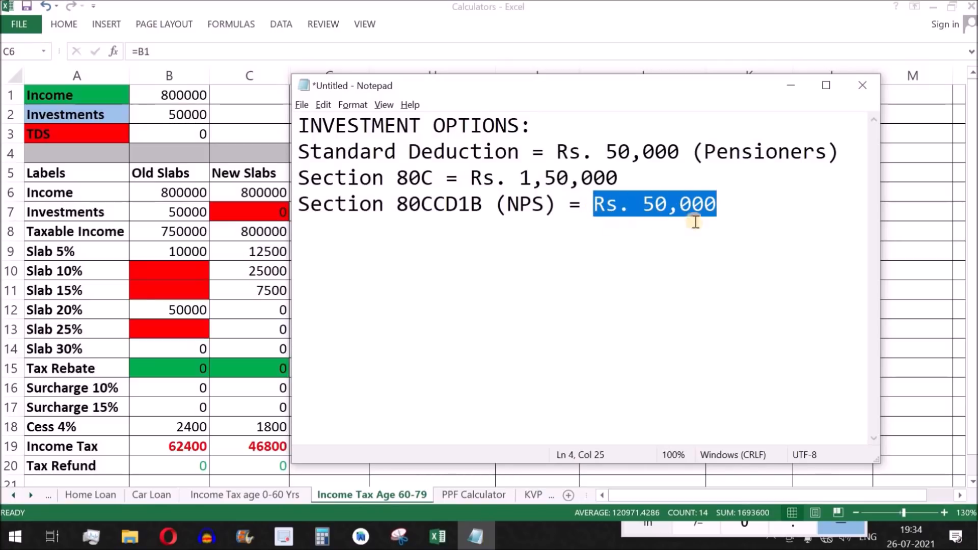
{"action": "left_click", "coordinate": [725, 204]}
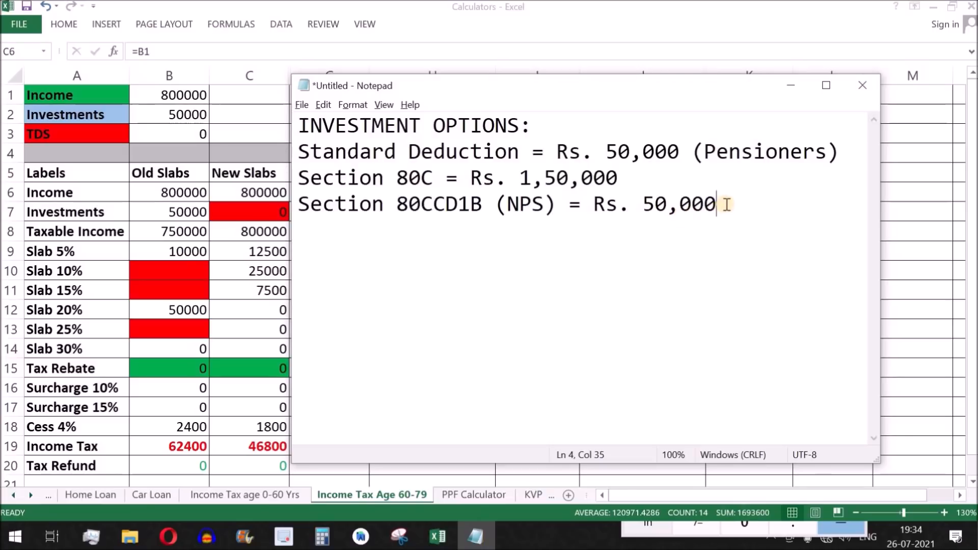
Review the Section 80C and 80CCD1B (NPS) lines in Notepad, then return to Excel and set the Investments to 250000, checking the old-slab Income Tax.
{"action": "left_click_drag", "start_coordinate": [718, 204], "coordinate": [301, 178]}
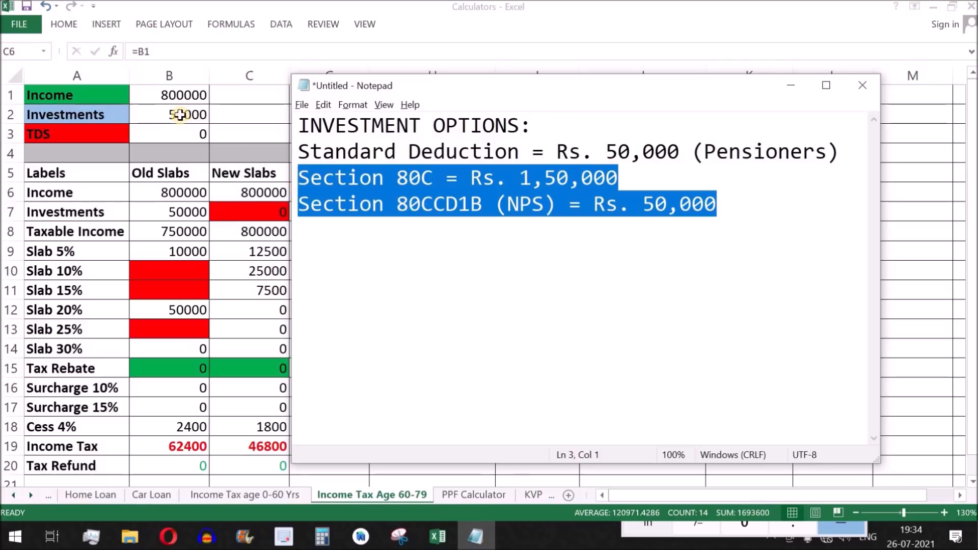
{"action": "left_click", "coordinate": [168, 116]}
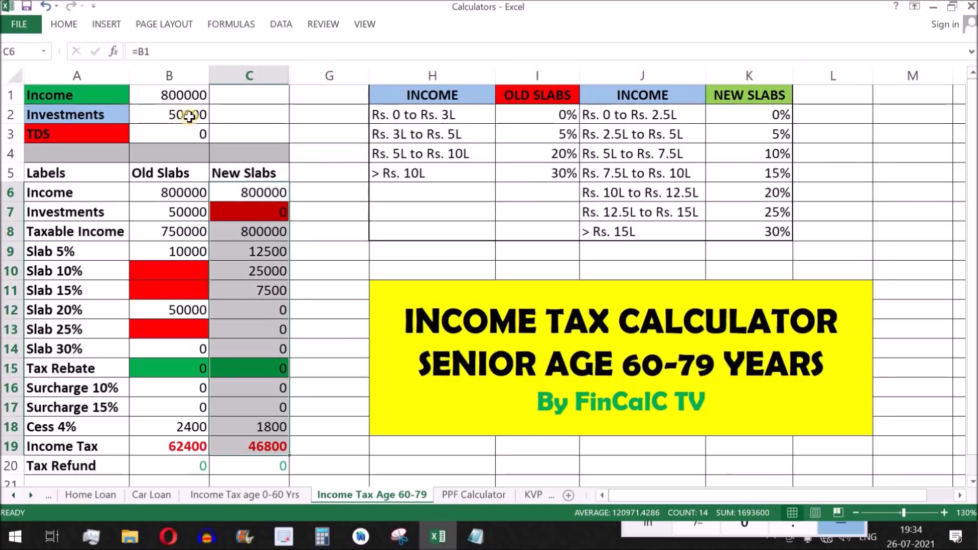
{"action": "left_click", "coordinate": [176, 117]}
{"action": "type", "text": "250000"}
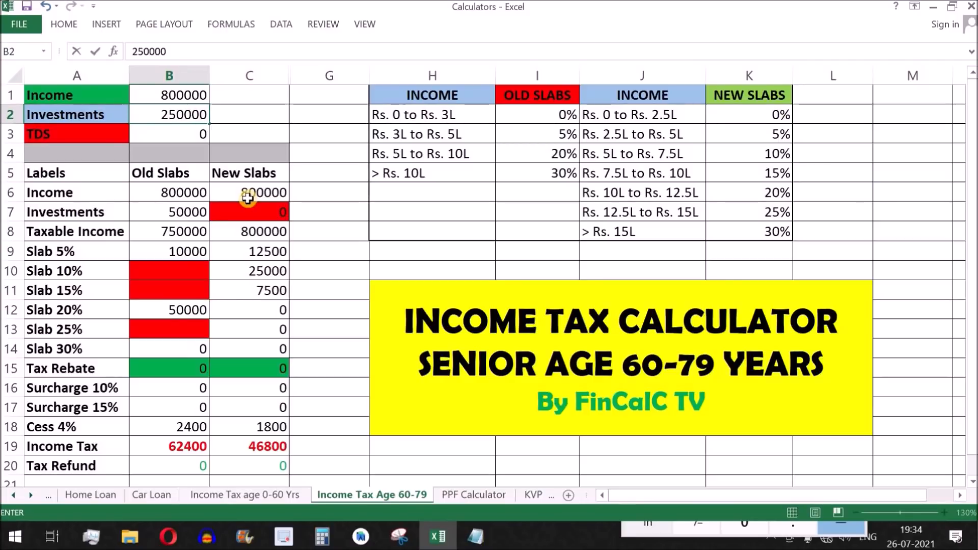
{"action": "key", "text": "Return"}
{"action": "left_click", "coordinate": [191, 447]}
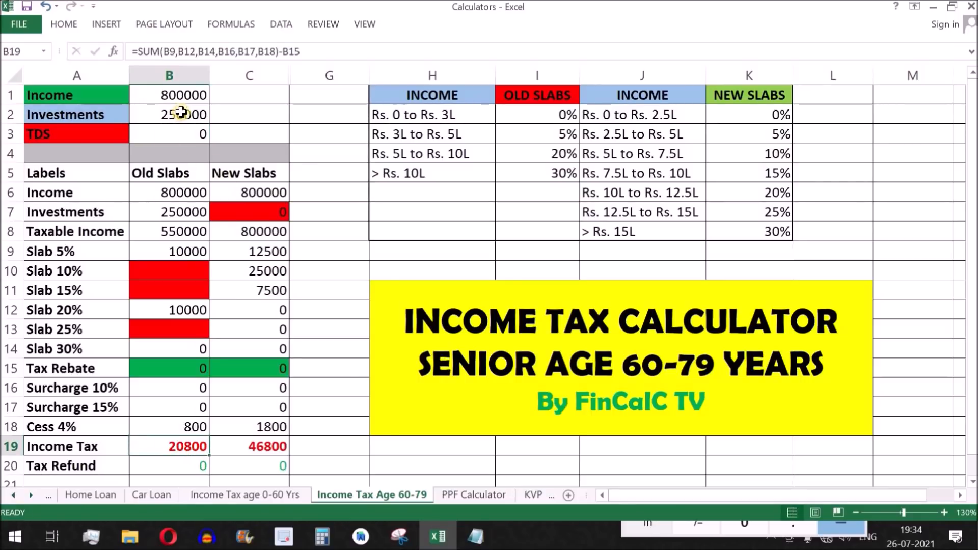
Compare the Investments entry and the Old Slabs column with the new-slab Income Tax.
{"action": "left_click", "coordinate": [175, 114]}
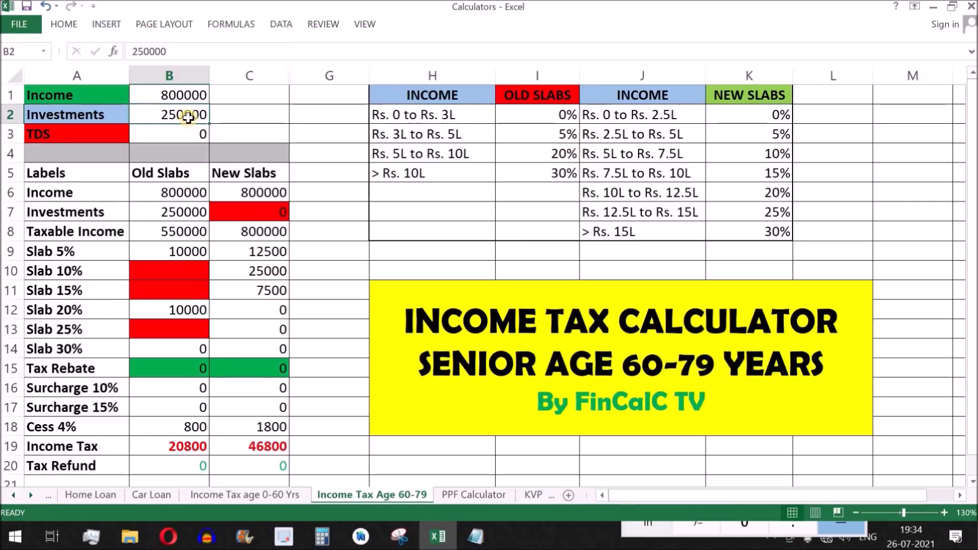
{"action": "left_click", "coordinate": [159, 449]}
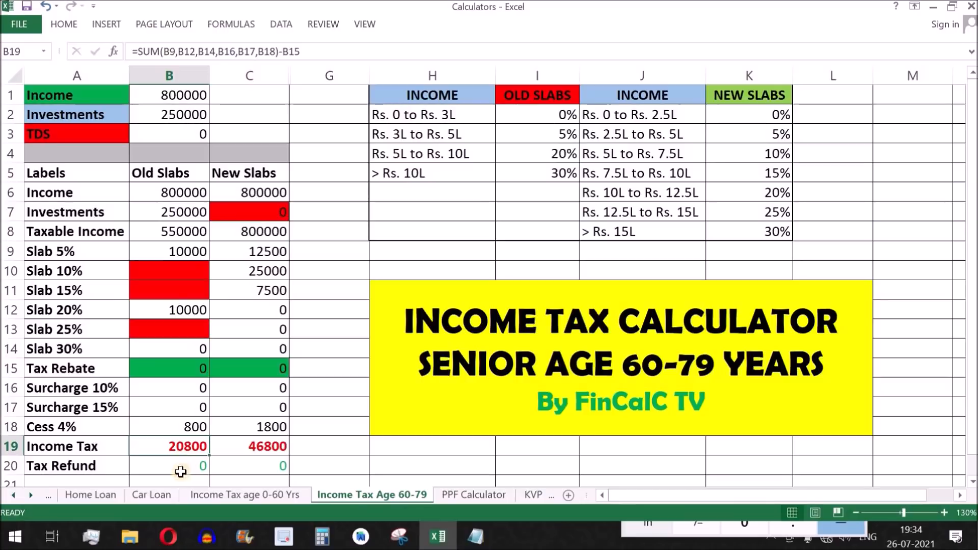
{"action": "left_click_drag", "start_coordinate": [176, 173], "coordinate": [177, 445]}
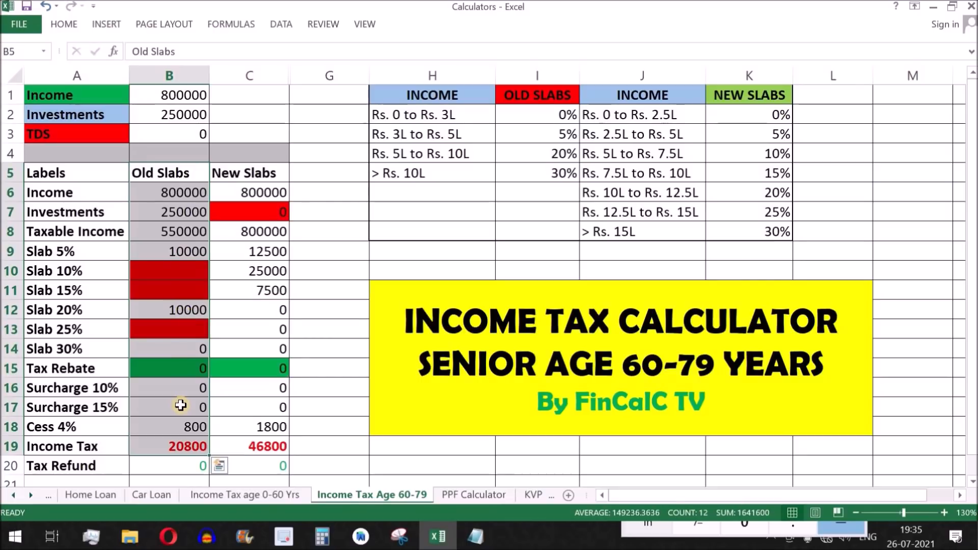
{"action": "left_click", "coordinate": [243, 447]}
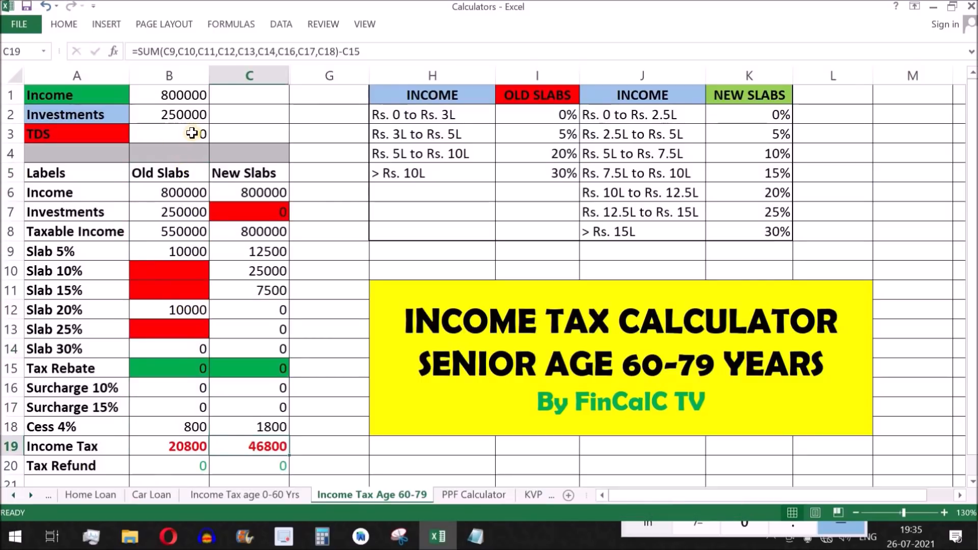
Set the TDS to 30000 and check the old-slab Income Tax and Tax Refund against it.
{"action": "left_click", "coordinate": [178, 134]}
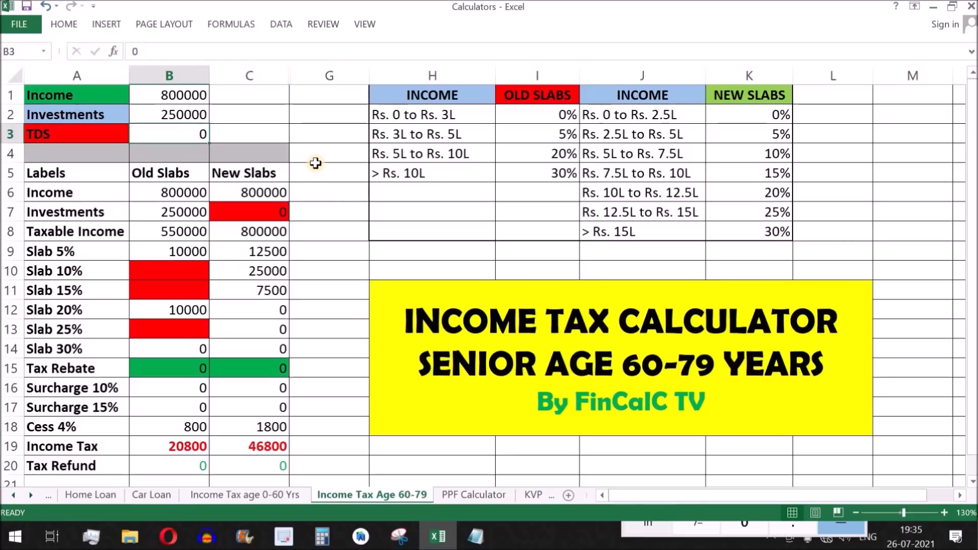
{"action": "type", "text": "30000"}
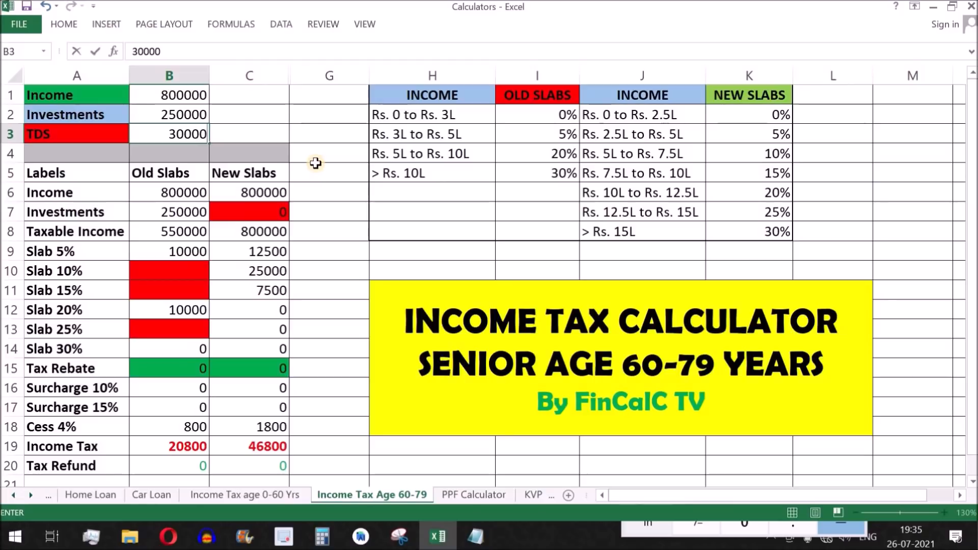
{"action": "left_click", "coordinate": [178, 453]}
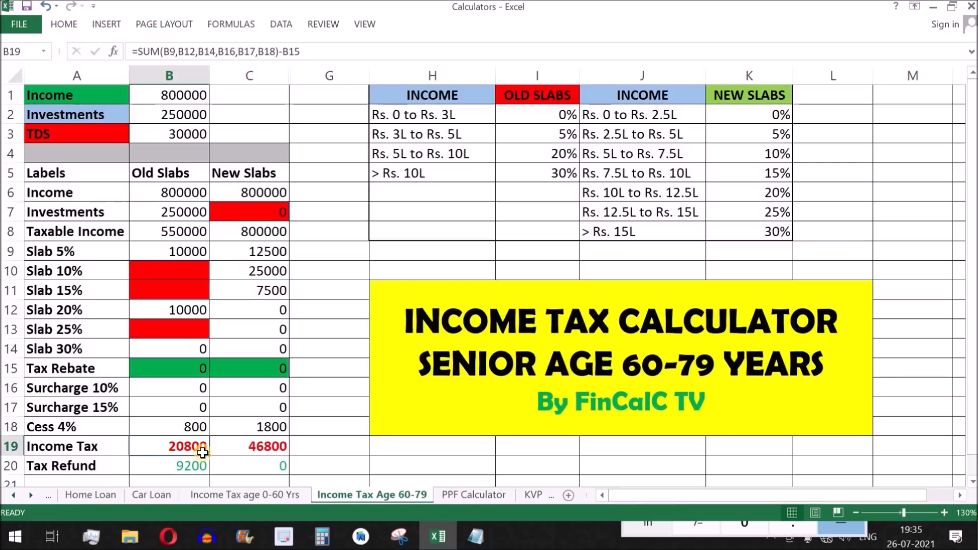
{"action": "left_click", "coordinate": [170, 474]}
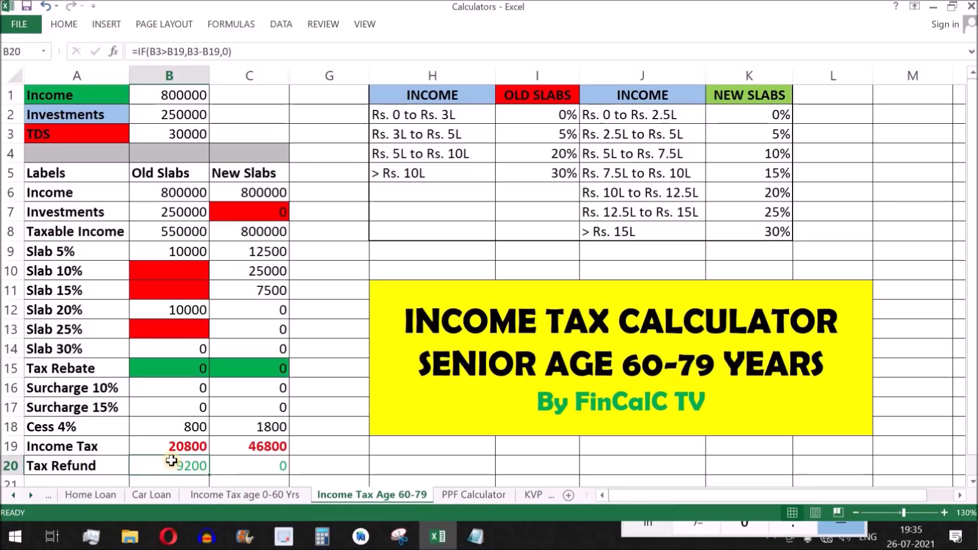
{"action": "left_click", "coordinate": [179, 134]}
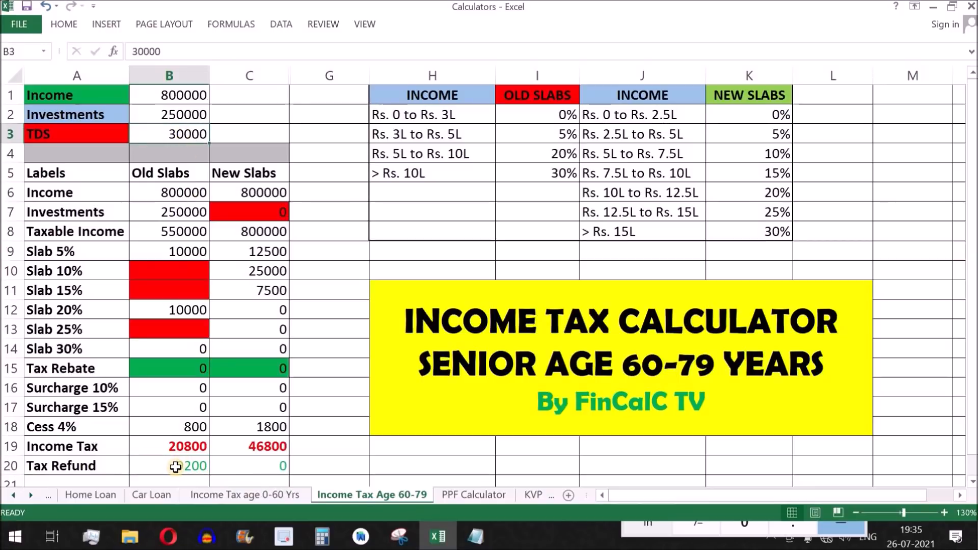
{"action": "left_click", "coordinate": [192, 474]}
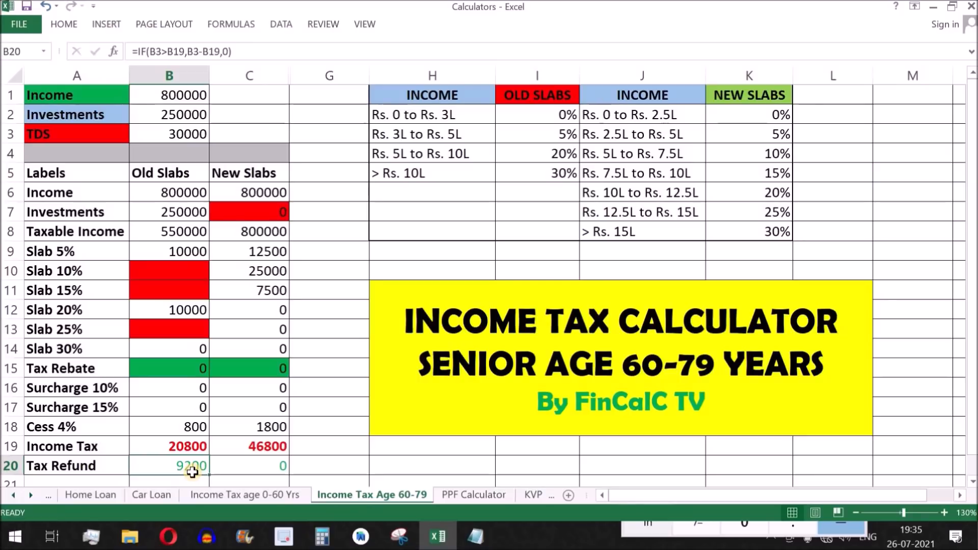
Reset the TDS to 0 and set the Investments to 50000.
{"action": "left_click", "coordinate": [190, 132]}
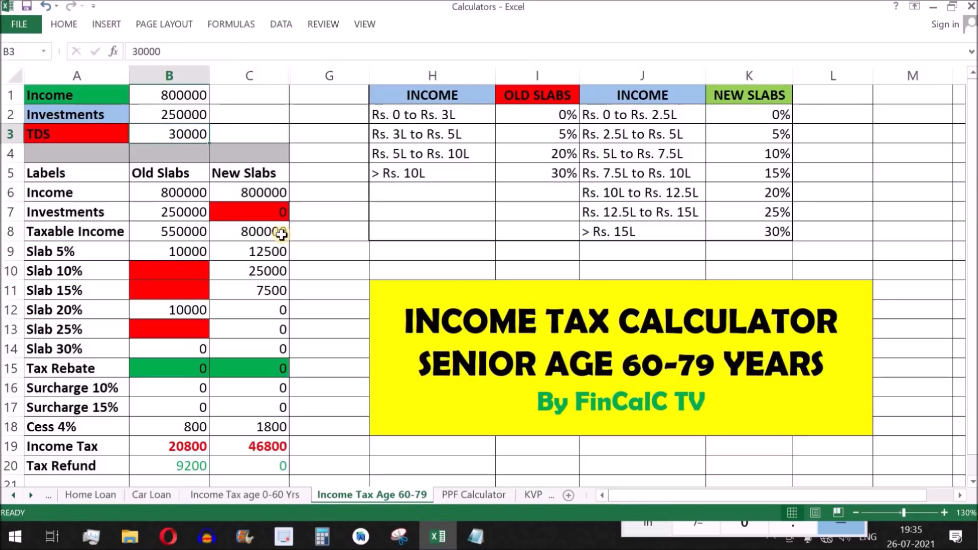
{"action": "type", "text": "0"}
{"action": "key", "text": "Return"}
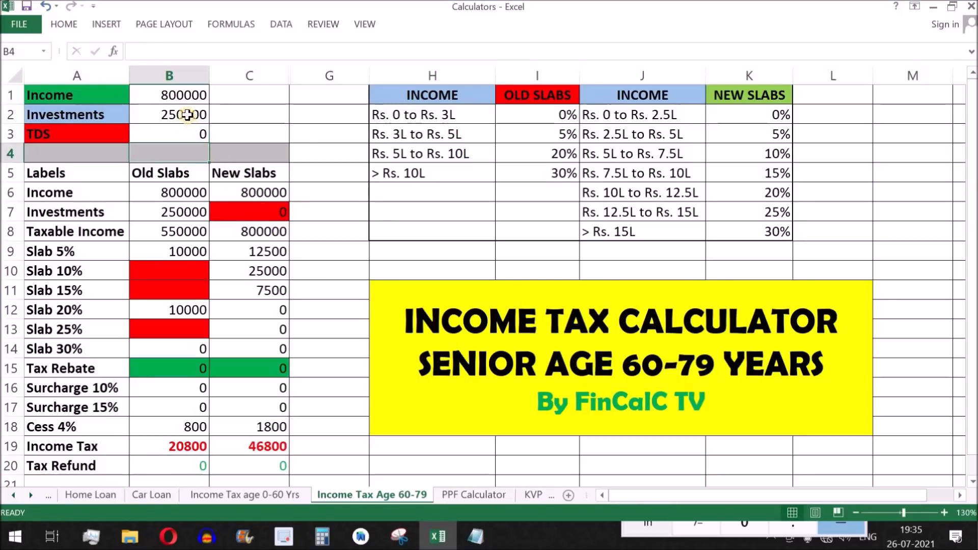
{"action": "left_click", "coordinate": [190, 113]}
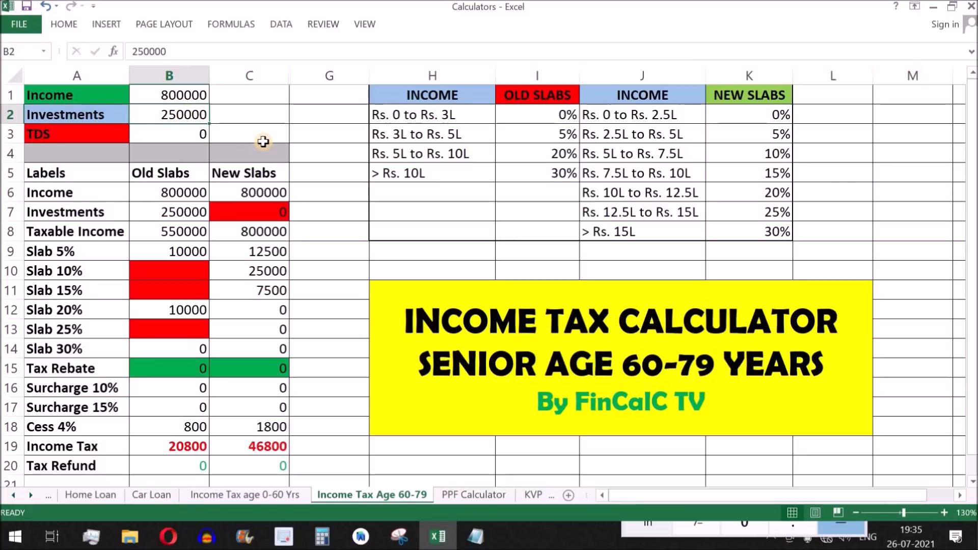
{"action": "type", "text": "5"}
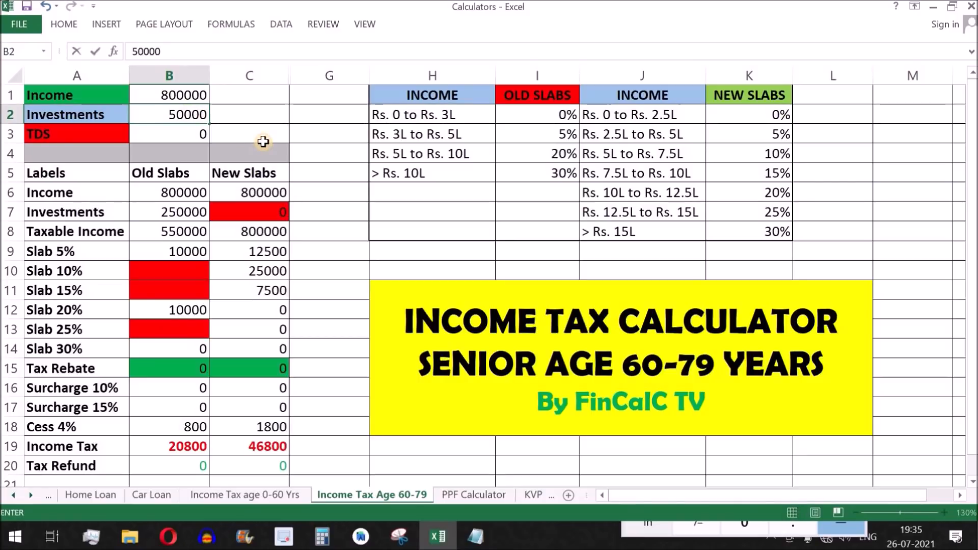
{"action": "type", "text": "0000"}
{"action": "key", "text": "Return"}
Set the Income to 1200000 in the senior income tax calculator.
{"action": "key", "text": "Up"}
{"action": "key", "text": "Up"}
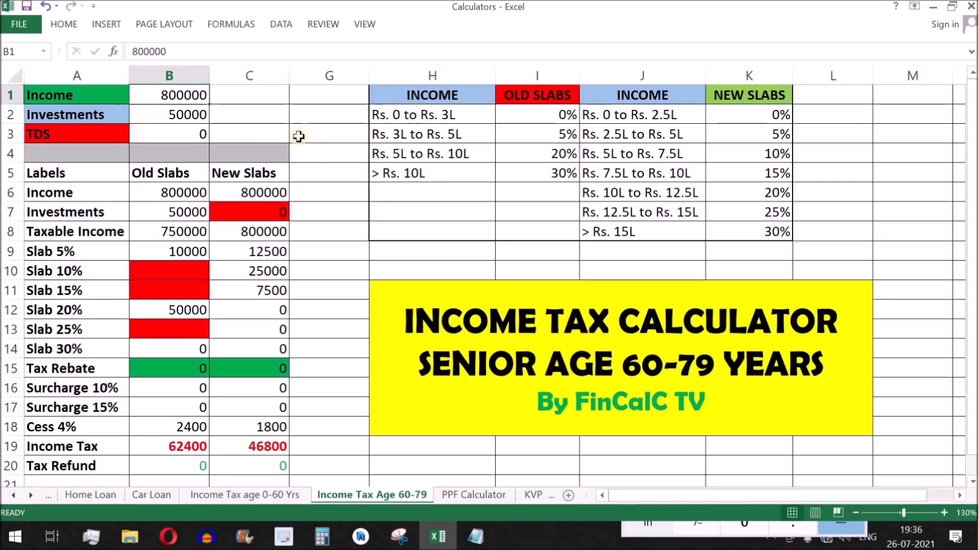
{"action": "type", "text": "12"}
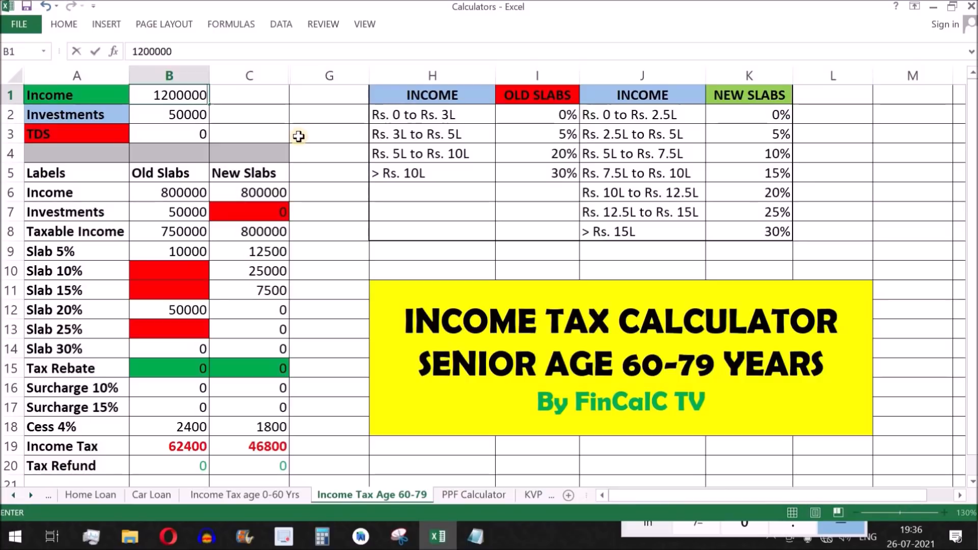
{"action": "type", "text": "00000"}
{"action": "key", "text": "Return"}
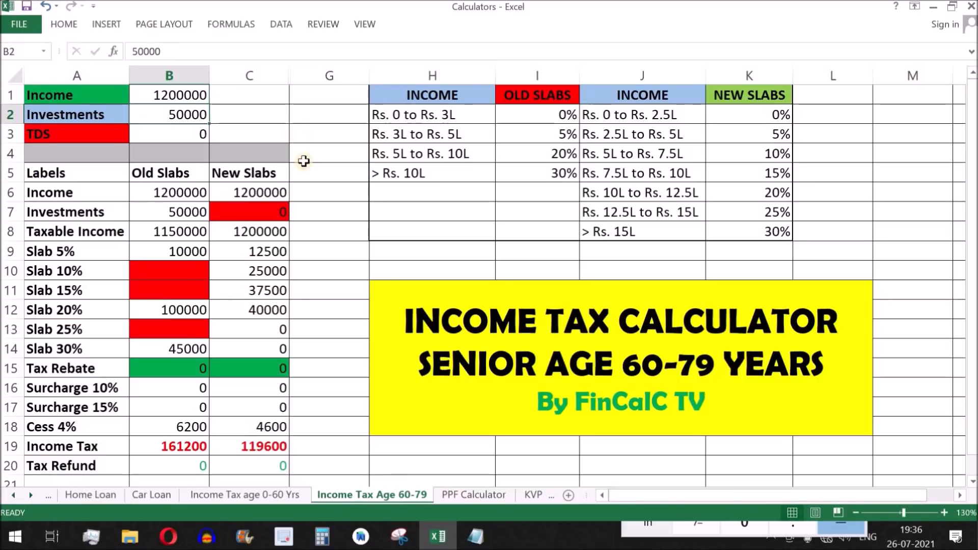
Compare the Old Slabs and New Slabs columns down to Income Tax and Tax Refund, then select the whole sheet.
{"action": "left_click", "coordinate": [189, 447]}
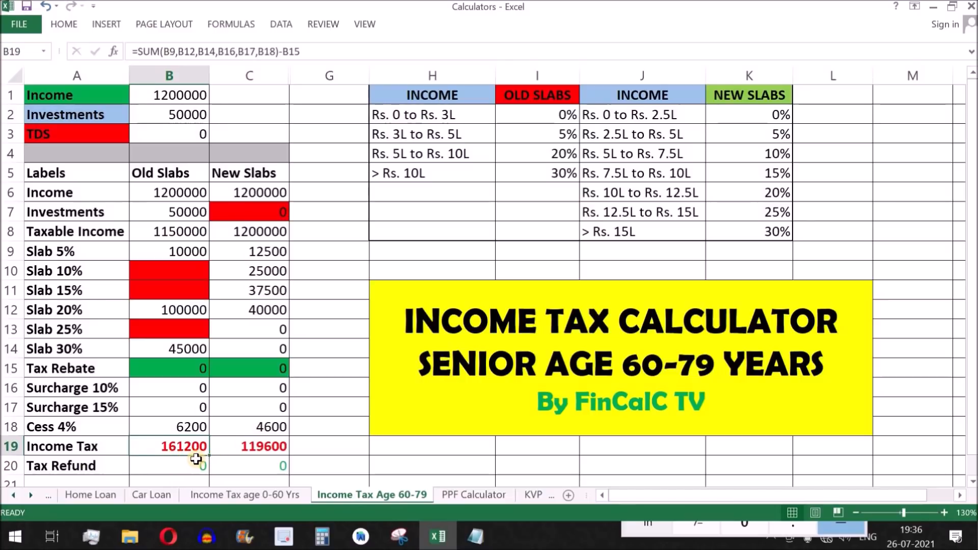
{"action": "left_click_drag", "start_coordinate": [171, 188], "coordinate": [181, 463]}
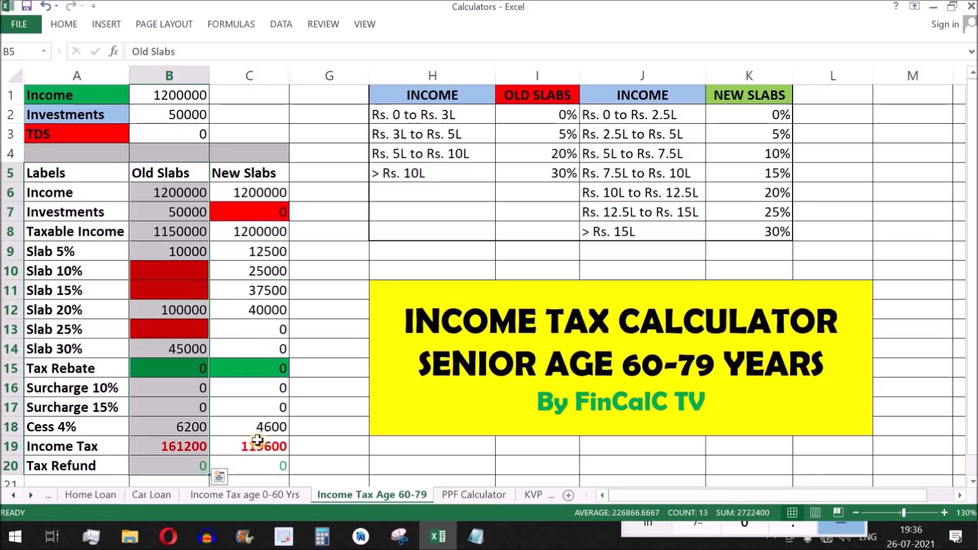
{"action": "left_click", "coordinate": [260, 446]}
{"action": "left_click_drag", "start_coordinate": [255, 176], "coordinate": [261, 467]}
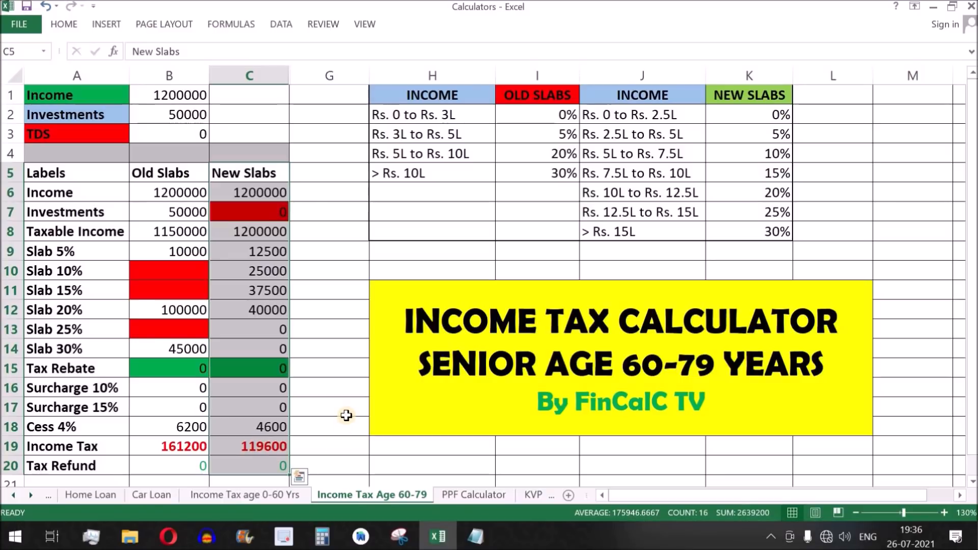
{"action": "left_click", "coordinate": [9, 76]}
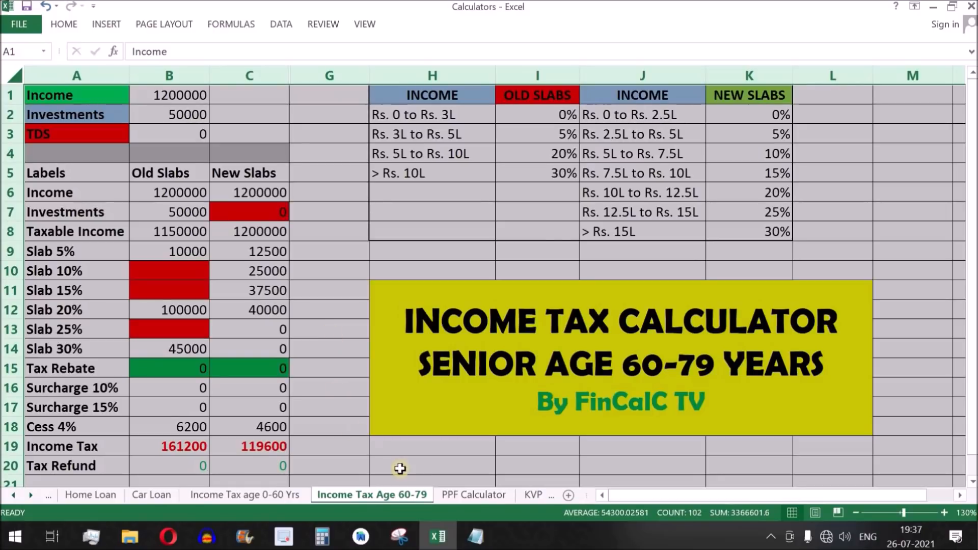
Open the PPF Calculator sheet and examine the interest rate, the monthly Interest column and the final balance.
{"action": "left_click", "coordinate": [482, 494]}
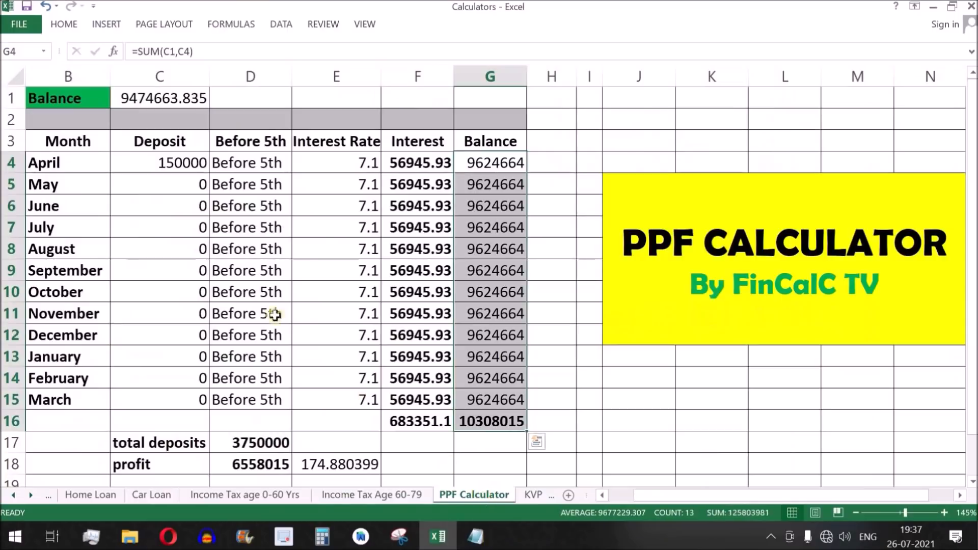
{"action": "left_click", "coordinate": [369, 164]}
{"action": "left_click_drag", "start_coordinate": [435, 162], "coordinate": [427, 420]}
{"action": "left_click", "coordinate": [496, 421]}
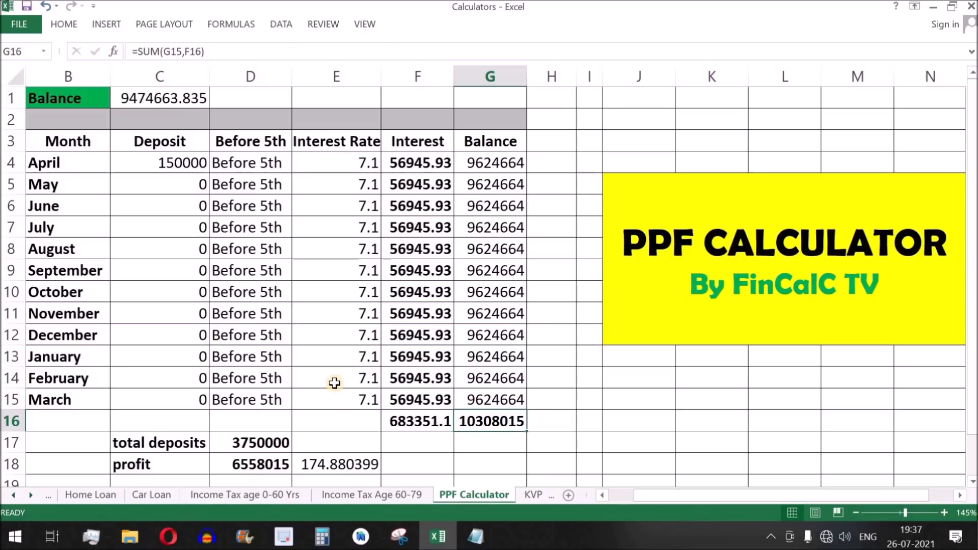
Open the Home Loan sheet and examine its EMI, Principal and Interest columns.
{"action": "left_click", "coordinate": [91, 495]}
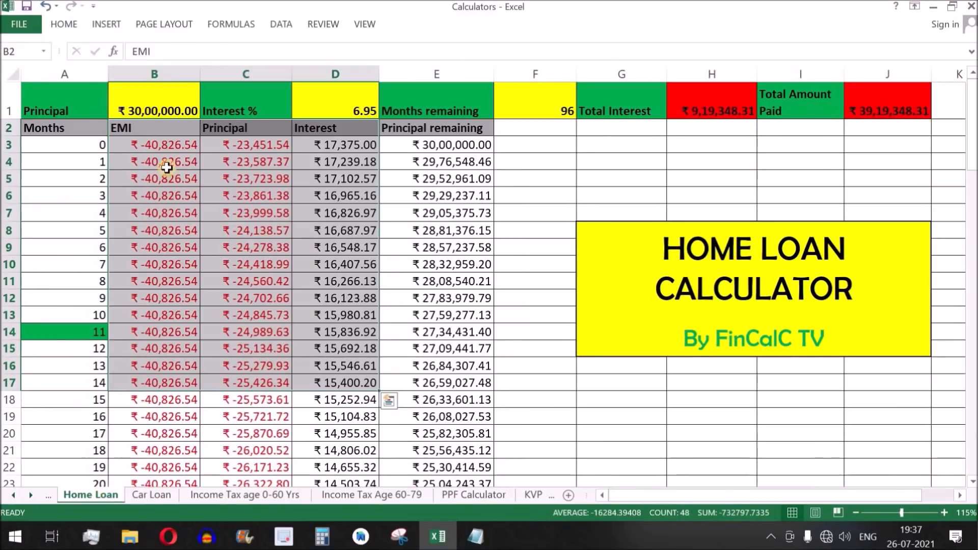
{"action": "left_click", "coordinate": [147, 146]}
{"action": "left_click_drag", "start_coordinate": [153, 127], "coordinate": [164, 433]}
{"action": "left_click", "coordinate": [263, 125]}
{"action": "left_click_drag", "start_coordinate": [263, 125], "coordinate": [341, 403]}
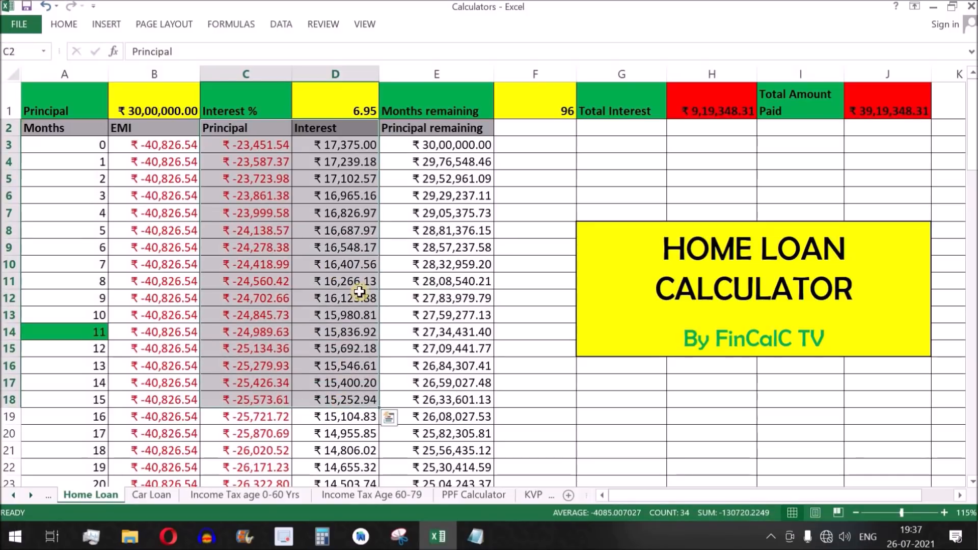
{"action": "left_click_drag", "start_coordinate": [334, 145], "coordinate": [340, 400]}
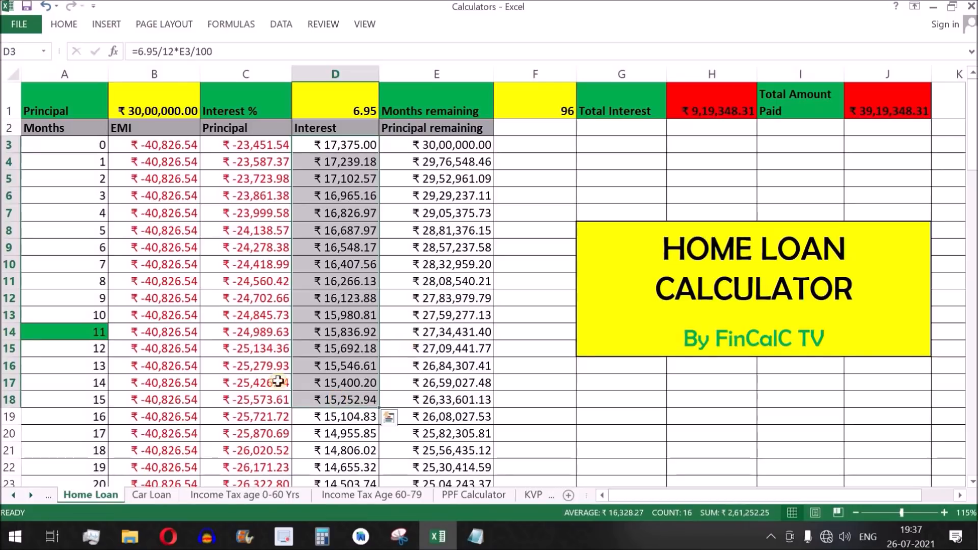
Open the SSY Calculator sheet and examine the Interest column and the final balance.
{"action": "left_click", "coordinate": [30, 495]}
{"action": "left_click", "coordinate": [184, 494]}
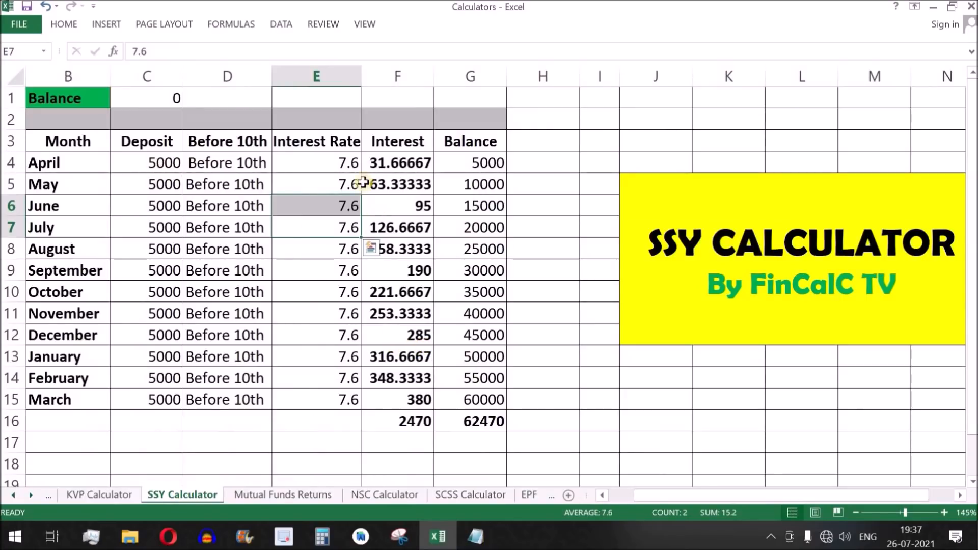
{"action": "left_click_drag", "start_coordinate": [393, 166], "coordinate": [415, 421]}
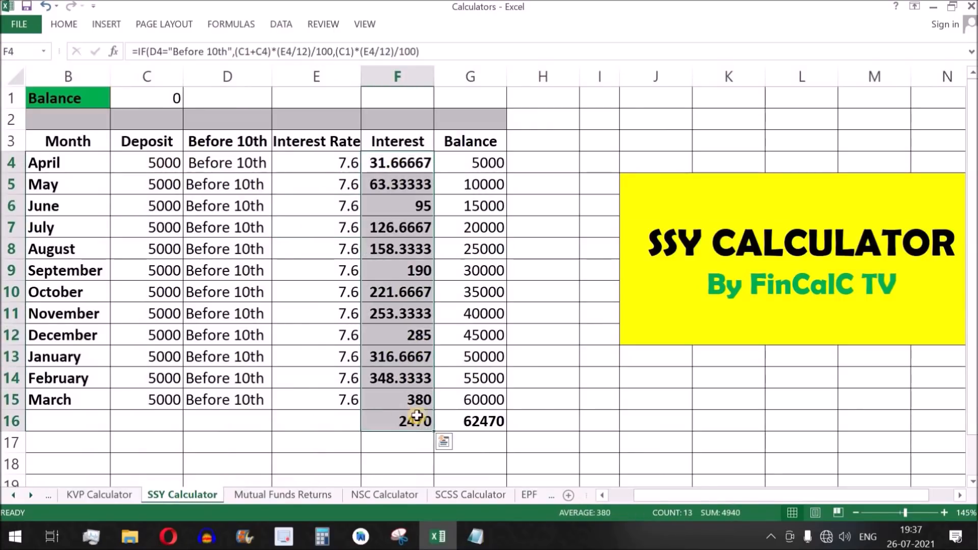
{"action": "left_click", "coordinate": [484, 421]}
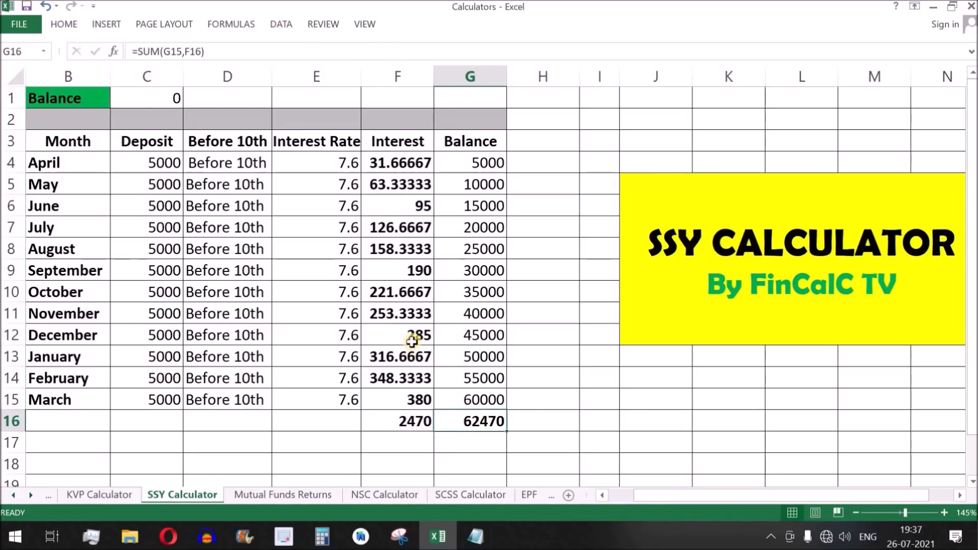
Open the SCSS Calculator sheet and examine its title block and monthly Interest Rate column.
{"action": "left_click", "coordinate": [466, 494]}
{"action": "left_click", "coordinate": [649, 231]}
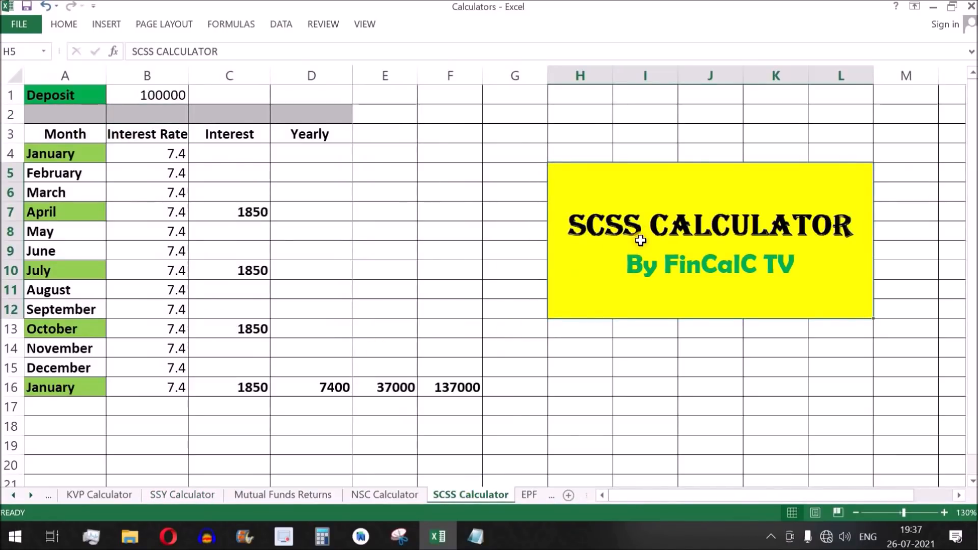
{"action": "left_click_drag", "start_coordinate": [169, 158], "coordinate": [174, 390]}
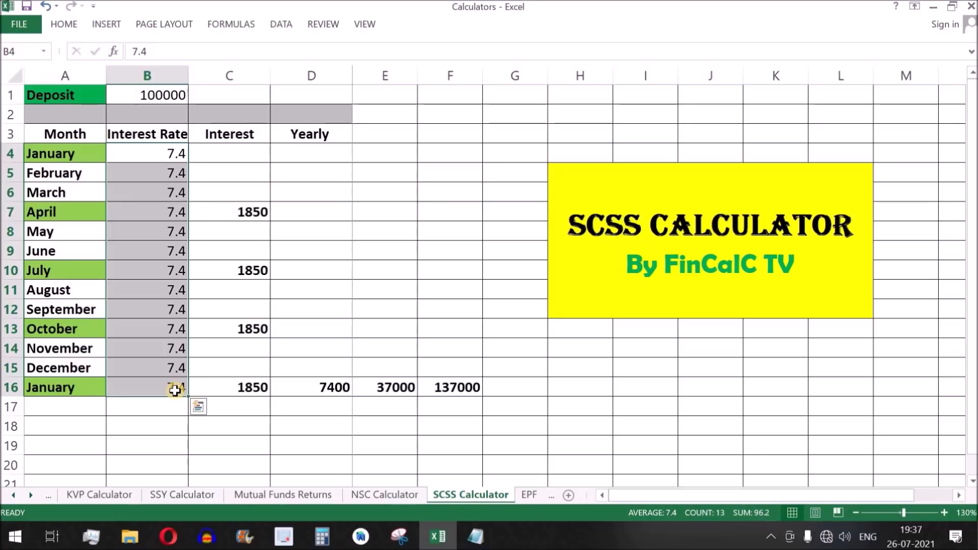
View the NSC Calculator sheet, then open the Fixed Deposits sheet and examine its Interest column.
{"action": "left_click", "coordinate": [379, 497]}
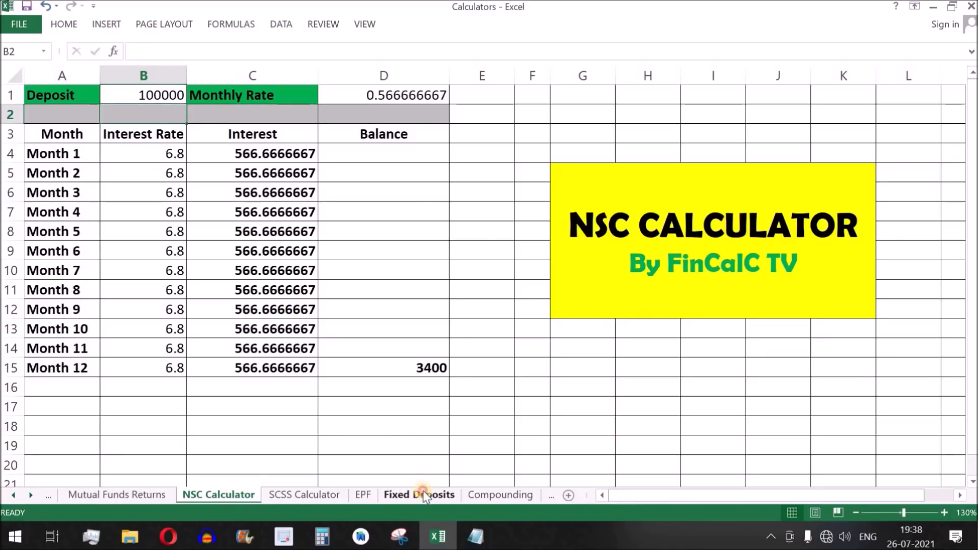
{"action": "left_click", "coordinate": [421, 496]}
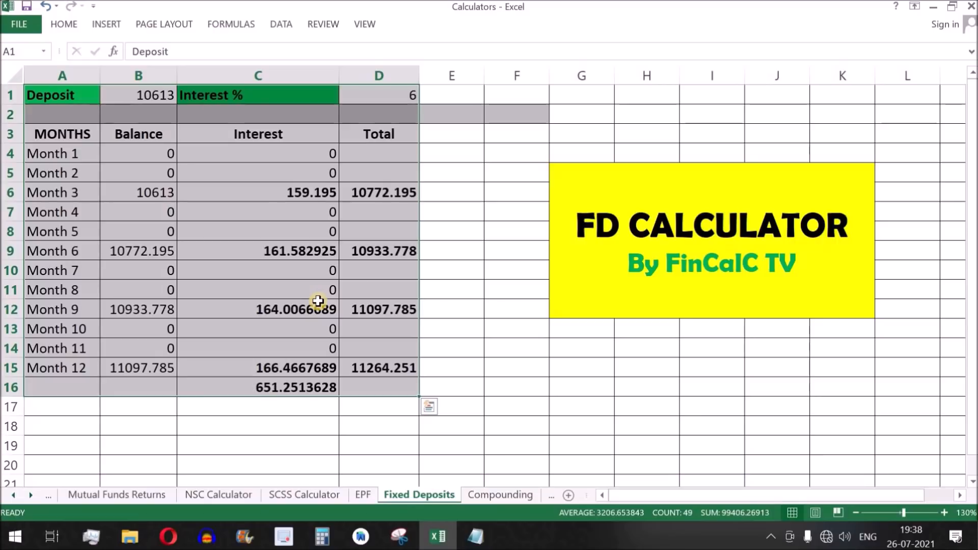
{"action": "left_click_drag", "start_coordinate": [275, 138], "coordinate": [323, 387]}
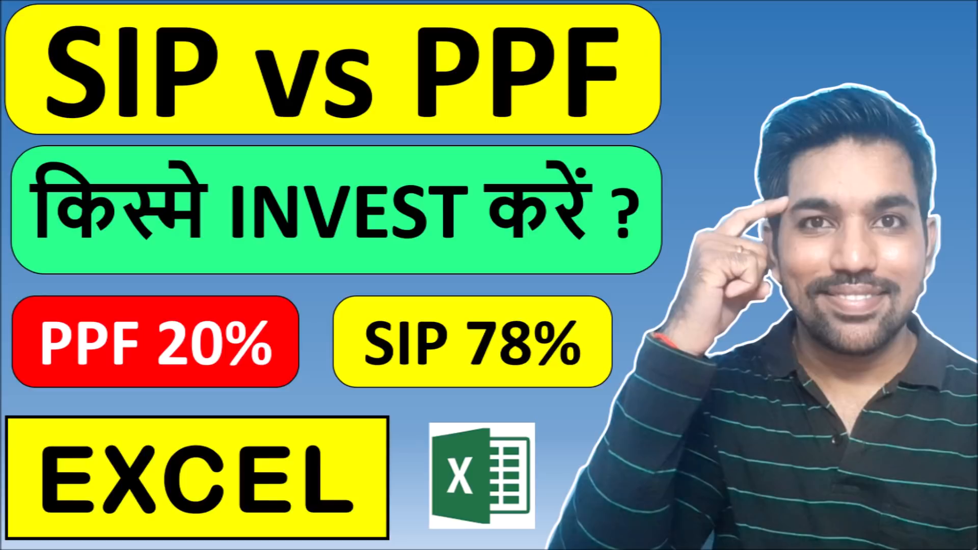